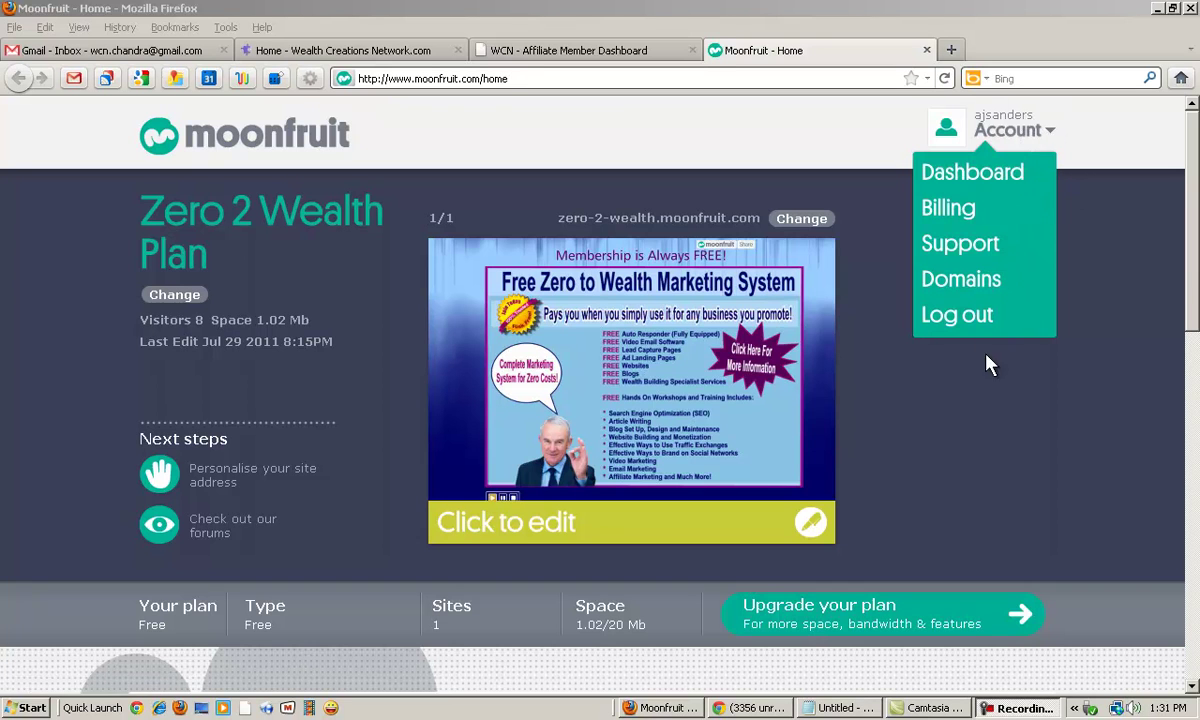
Log out of the current Moonfruit account from the Account menu
{"action": "left_click", "coordinate": [970, 318]}
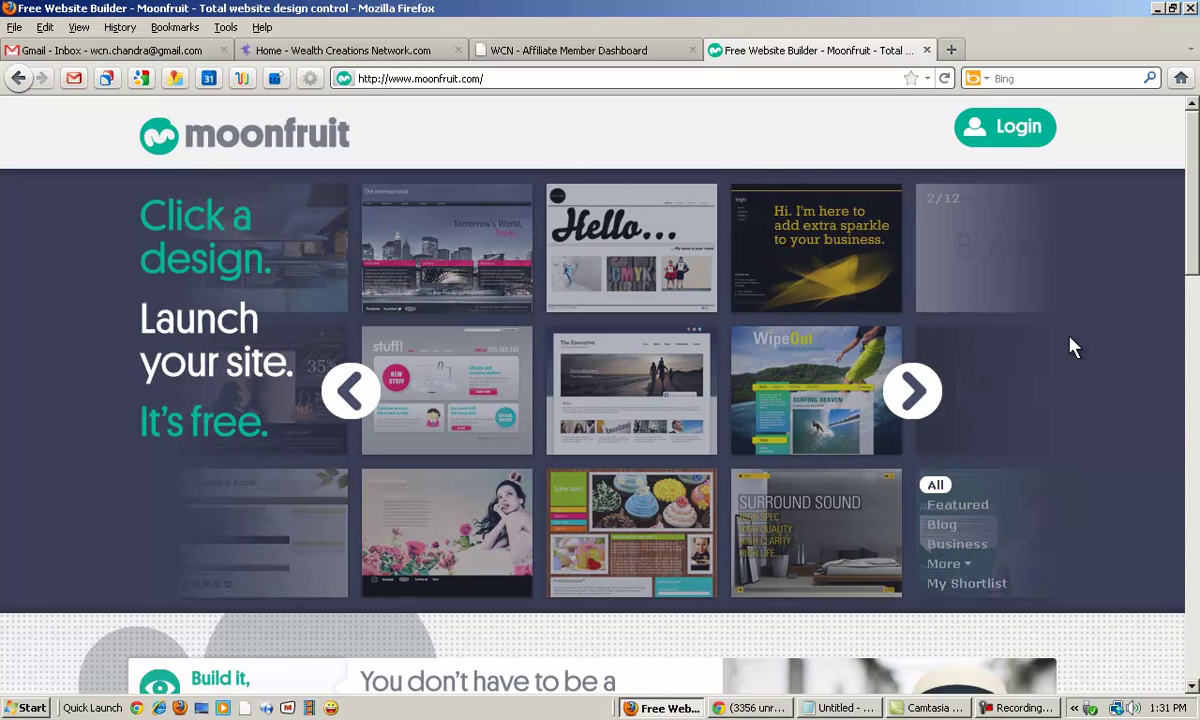
Open the Moonfruit sign-up form and enter a new username
{"action": "left_click", "coordinate": [1010, 140]}
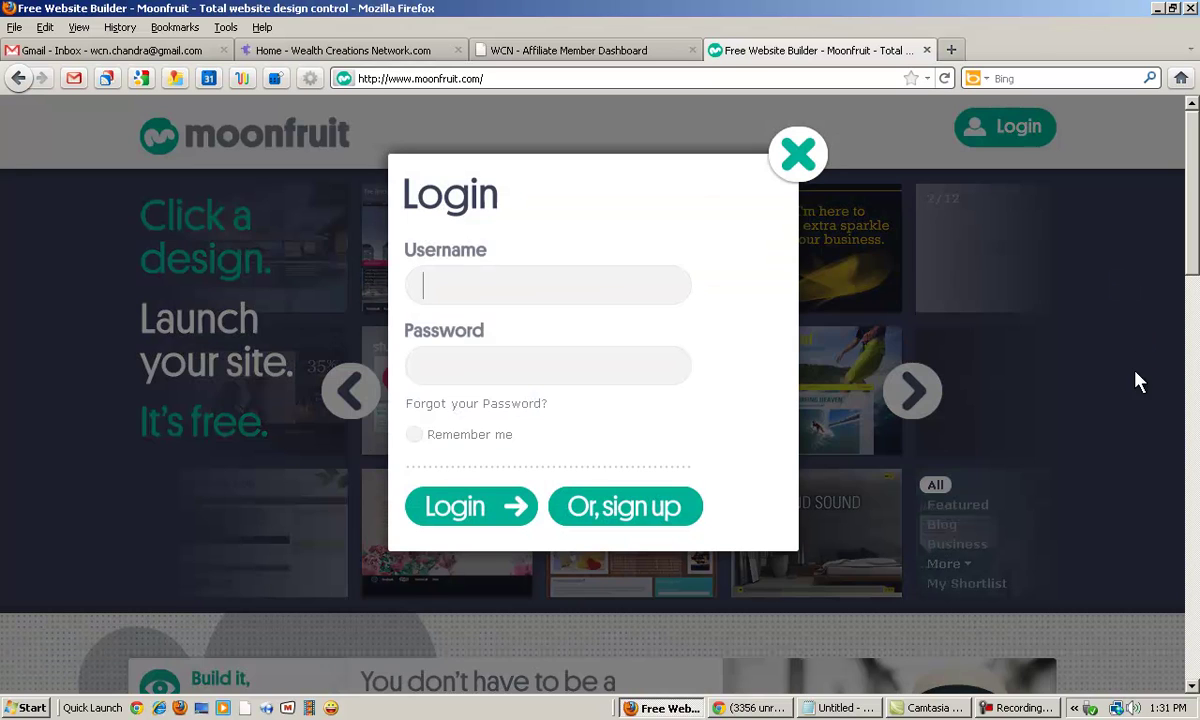
{"action": "left_click", "coordinate": [650, 517]}
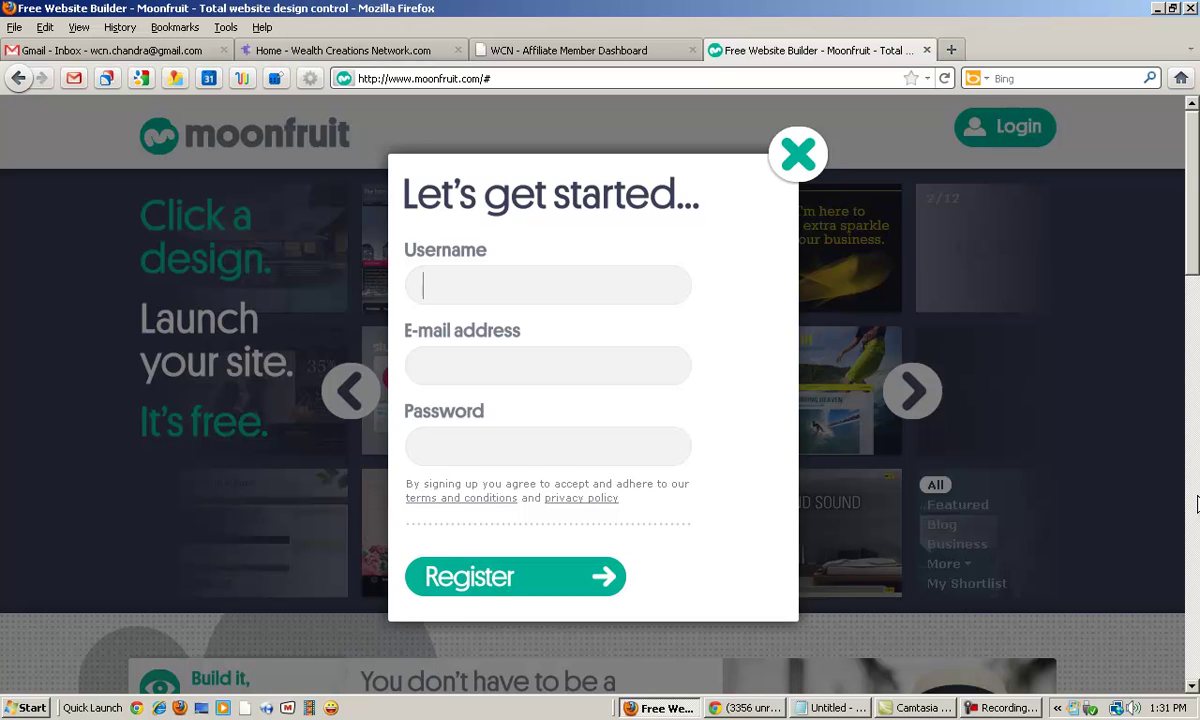
{"action": "type", "text": "muchsu"}
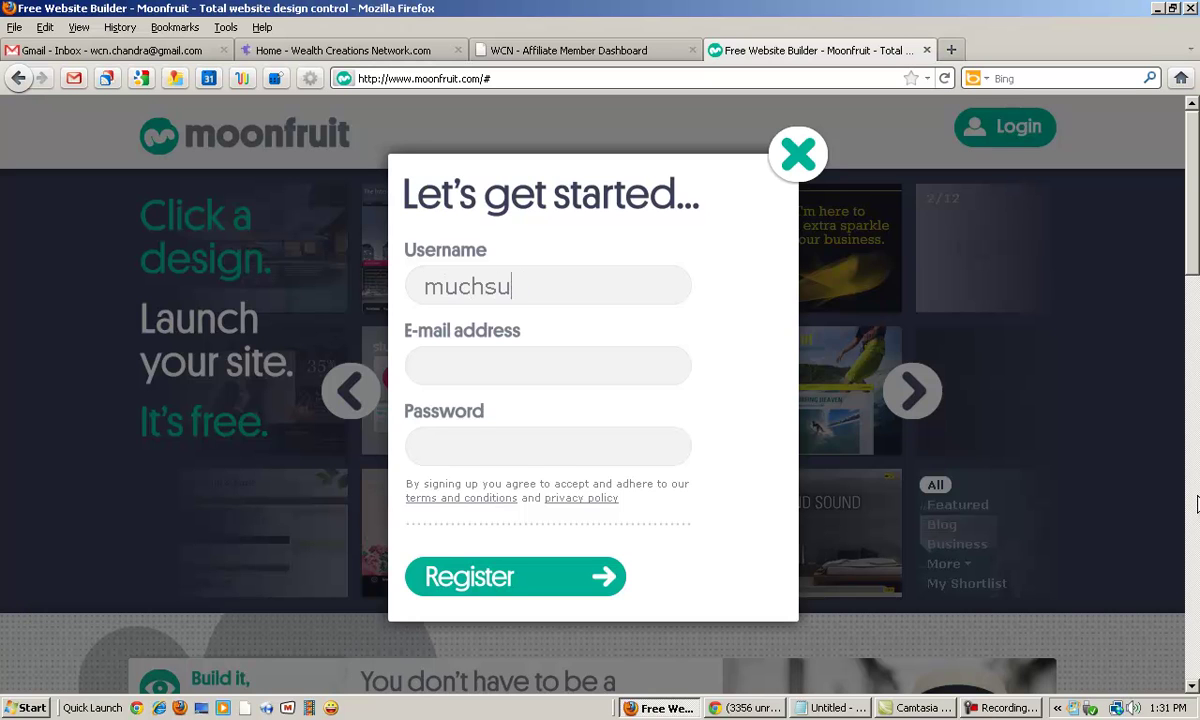
{"action": "type", "text": "ccess2u"}
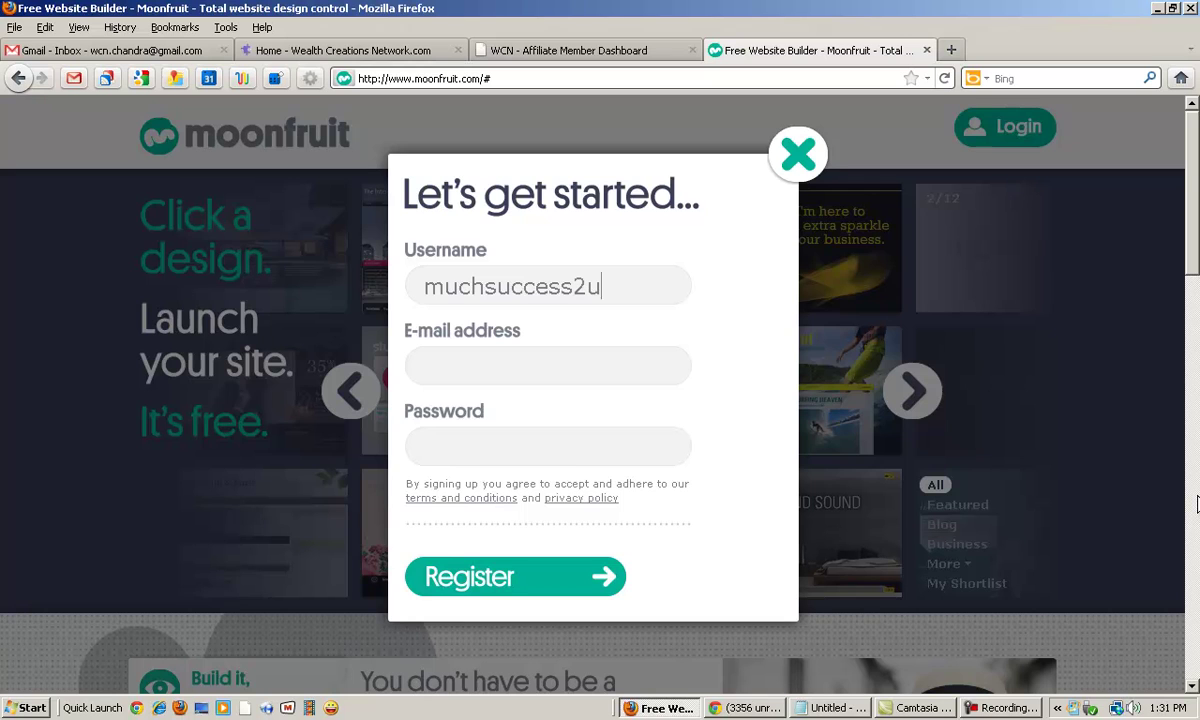
{"action": "key", "text": "Tab"}
Fill in the account's e-mail address and password to register
{"action": "key", "text": "Tab"}
{"action": "type", "text": "•••••••••••"}
{"action": "key", "text": "BackSpace"}
{"action": "key", "text": "BackSpace"}
{"action": "key", "text": "BackSpace"}
{"action": "key", "text": "BackSpace"}
{"action": "key", "text": "BackSpace"}
{"action": "key", "text": "BackSpace"}
{"action": "key", "text": "BackSpace"}
{"action": "key", "text": "BackSpace"}
{"action": "key", "text": "BackSpace"}
{"action": "key", "text": "BackSpace"}
{"action": "key", "text": "BackSpace"}
{"action": "type", "text": "•••••••••••"}
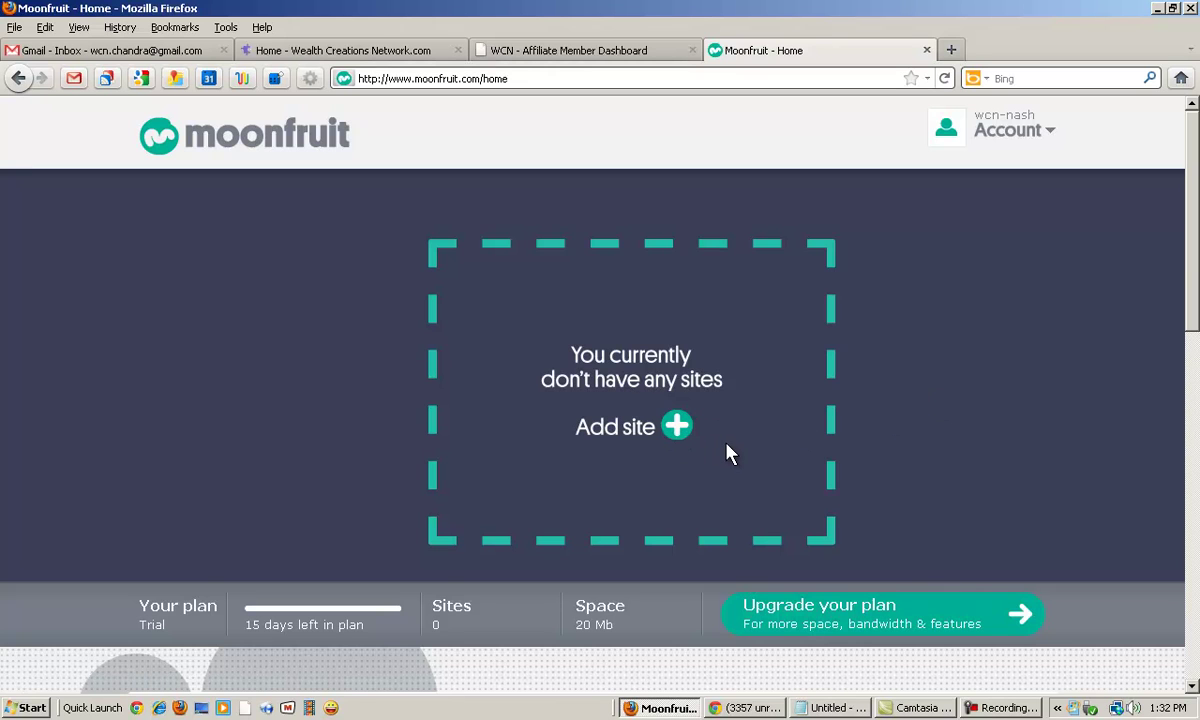
Add a new site, pick the BLANK template from the gallery and start building
{"action": "left_click", "coordinate": [676, 428]}
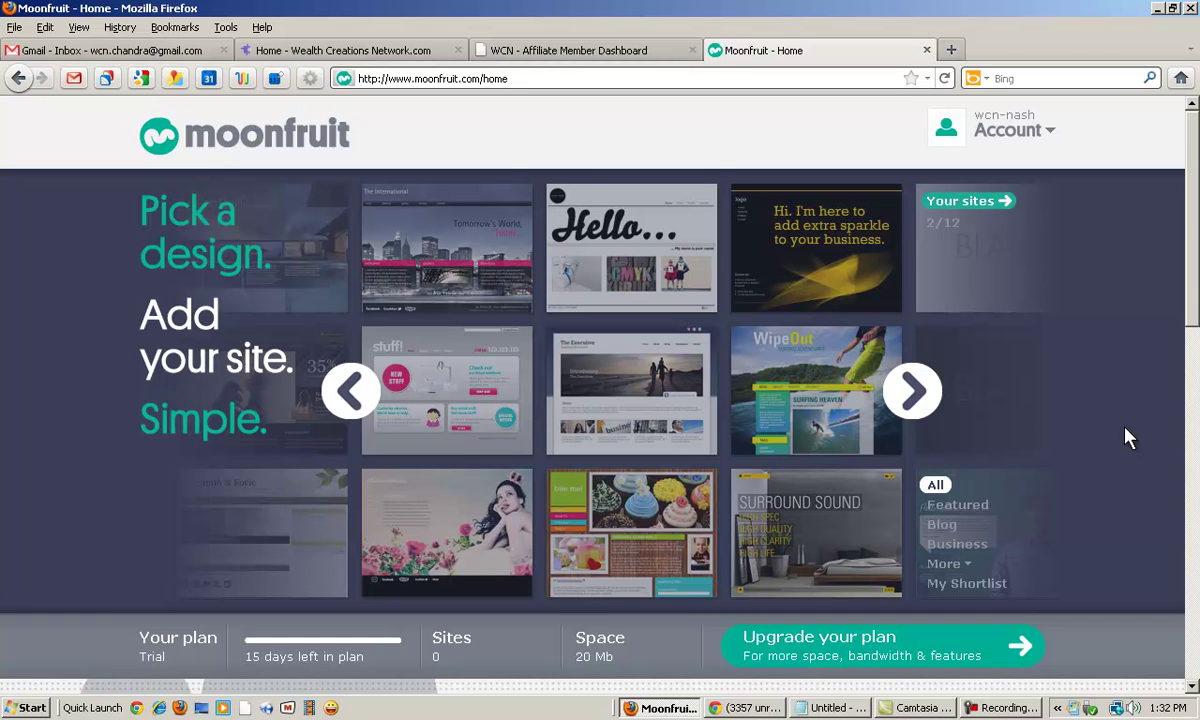
{"action": "left_click", "coordinate": [912, 390]}
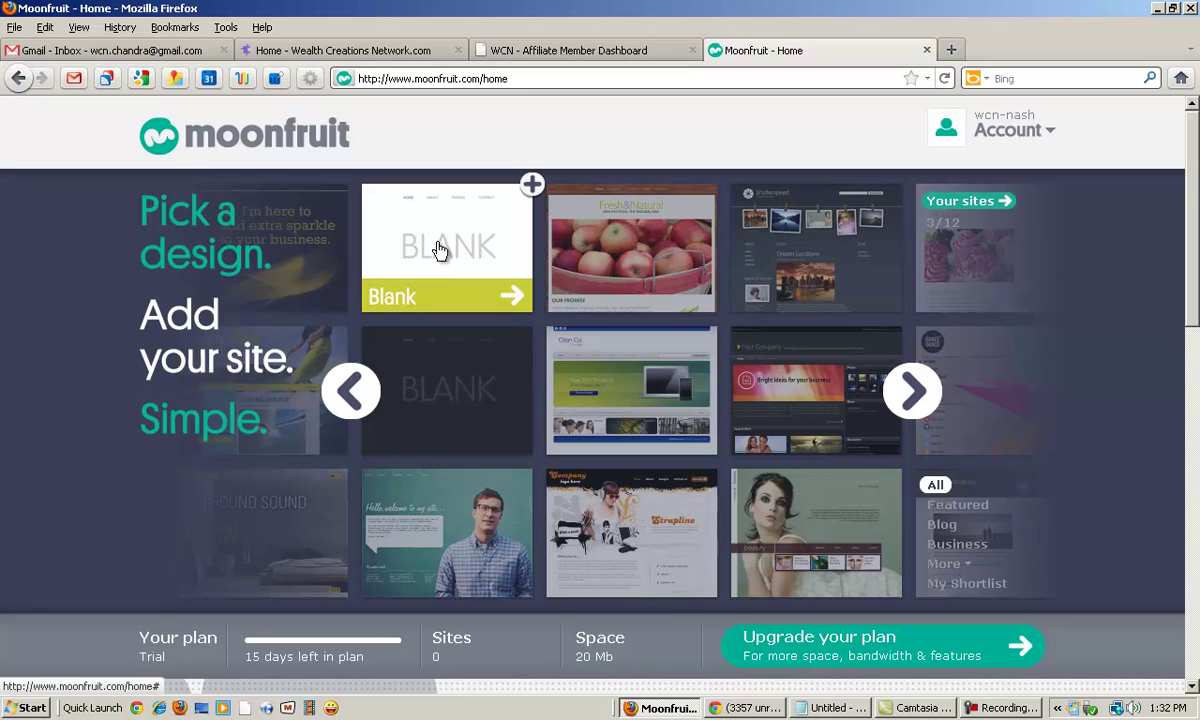
{"action": "left_click", "coordinate": [438, 249]}
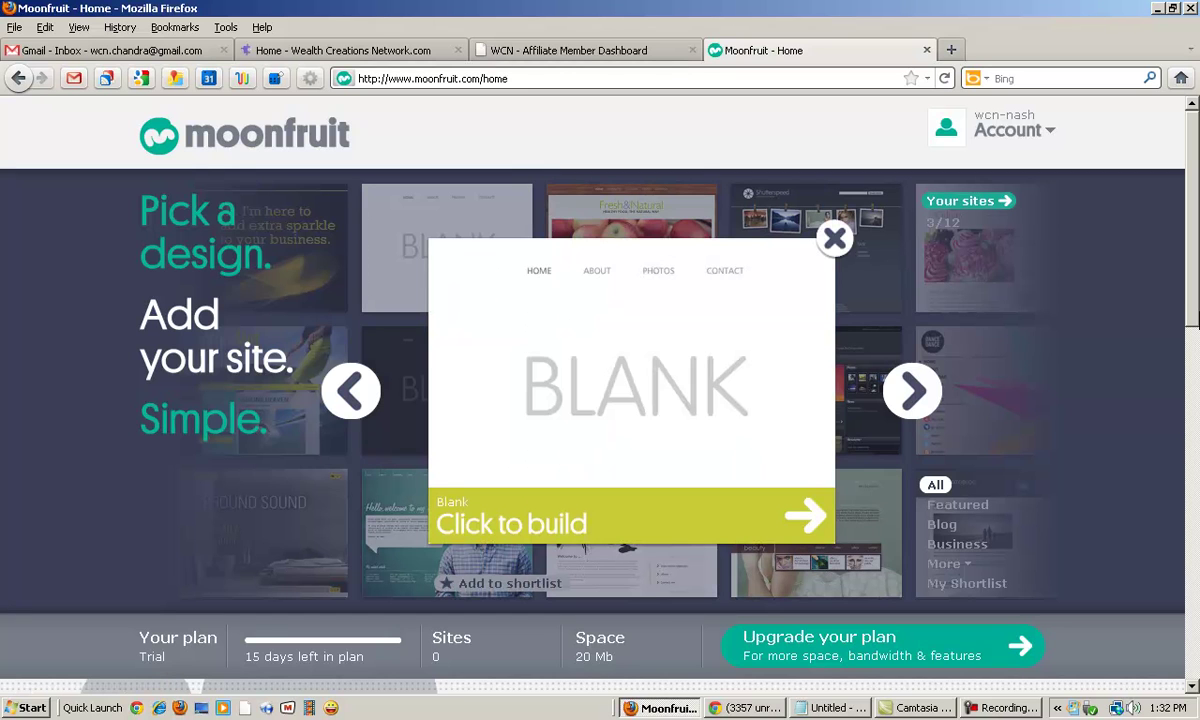
{"action": "left_click", "coordinate": [531, 533]}
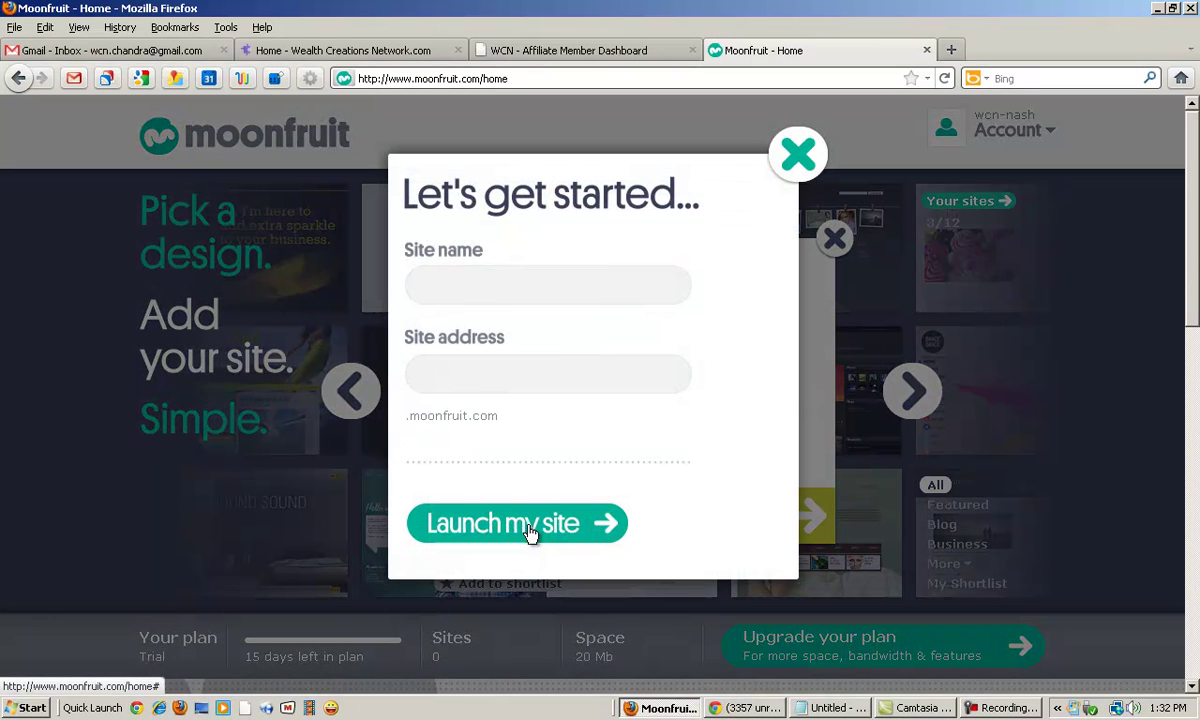
Name the site 'Easy Money' with the address 'EZ-Money' and launch it
{"action": "left_click", "coordinate": [482, 284]}
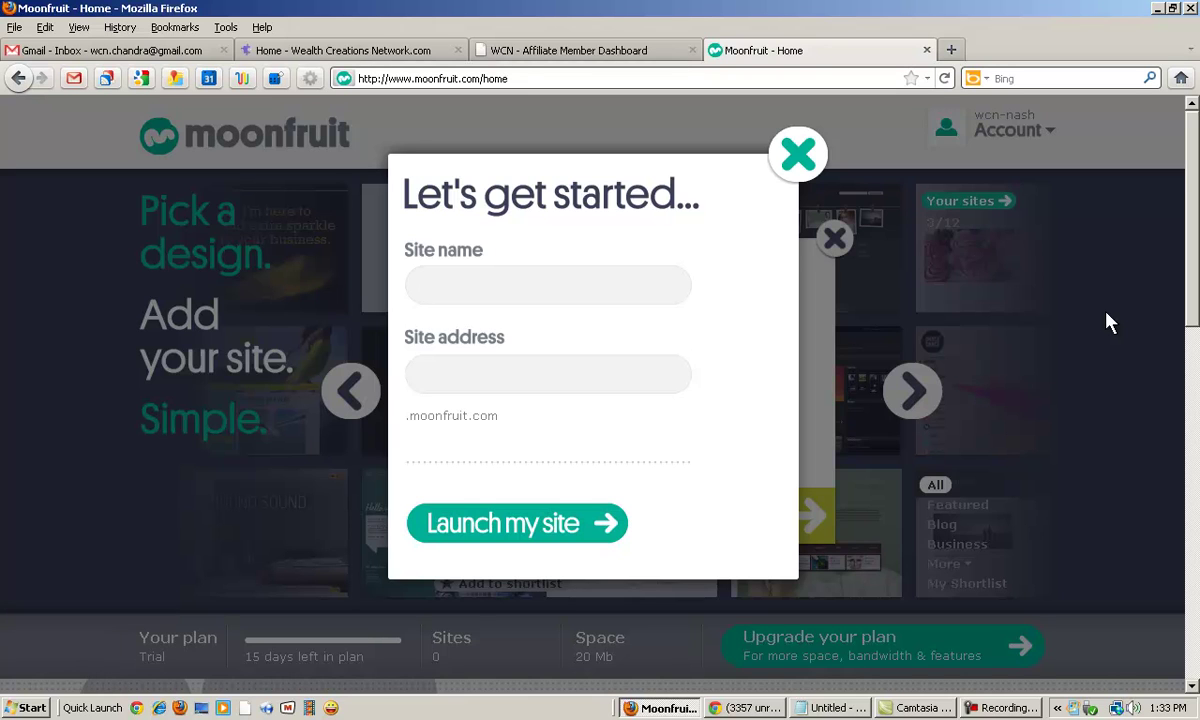
{"action": "type", "text": "EZ Money"}
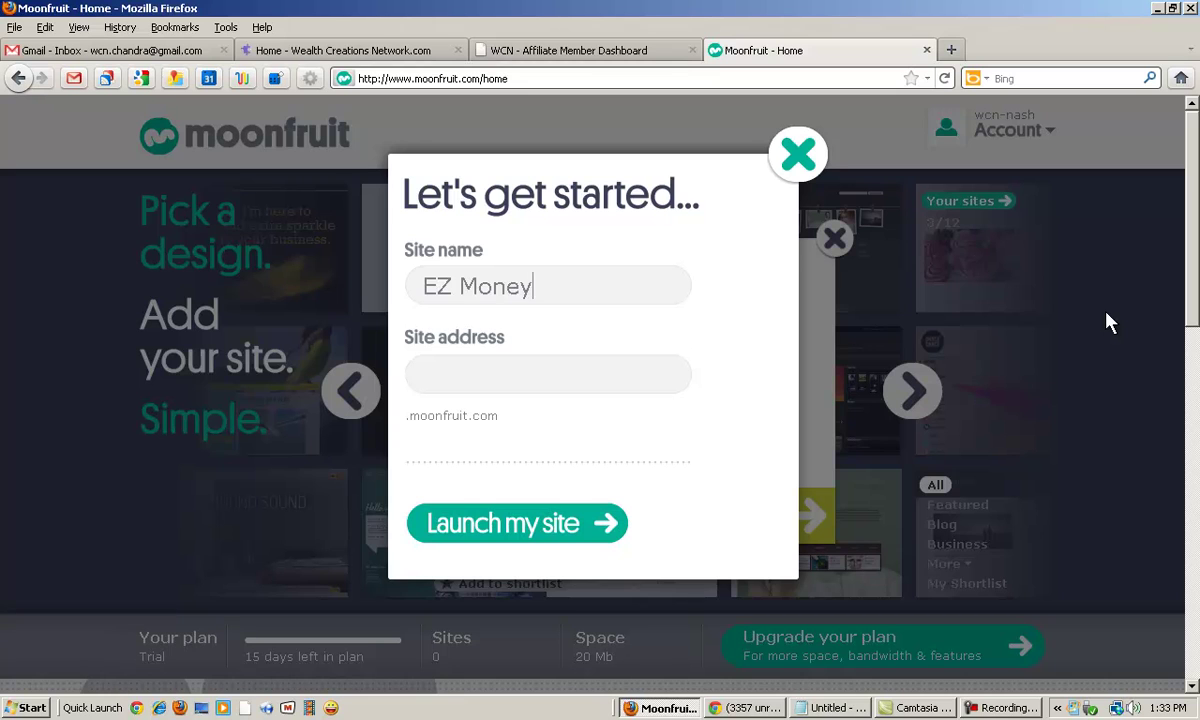
{"action": "key", "text": "BackSpace"}
{"action": "key", "text": "BackSpace"}
{"action": "key", "text": "BackSpace"}
{"action": "key", "text": "BackSpace"}
{"action": "key", "text": "BackSpace"}
{"action": "key", "text": "BackSpace"}
{"action": "key", "text": "BackSpace"}
{"action": "type", "text": "asy Money"}
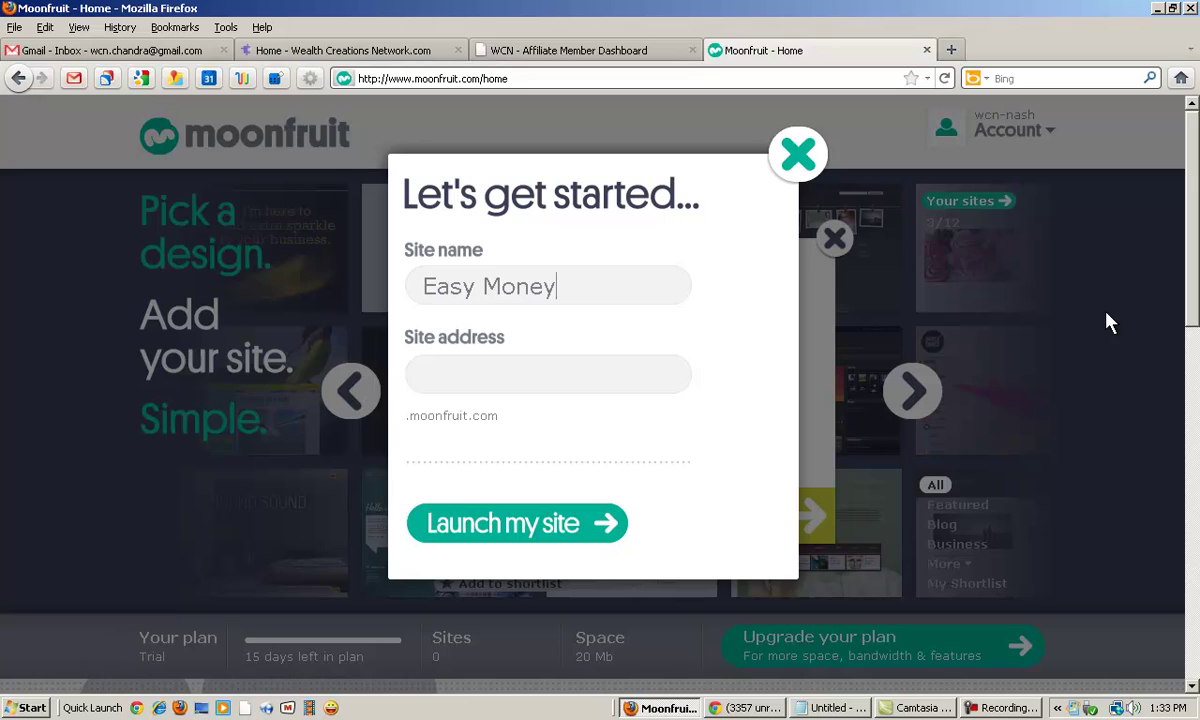
{"action": "key", "text": "Tab"}
{"action": "type", "text": "EZ"}
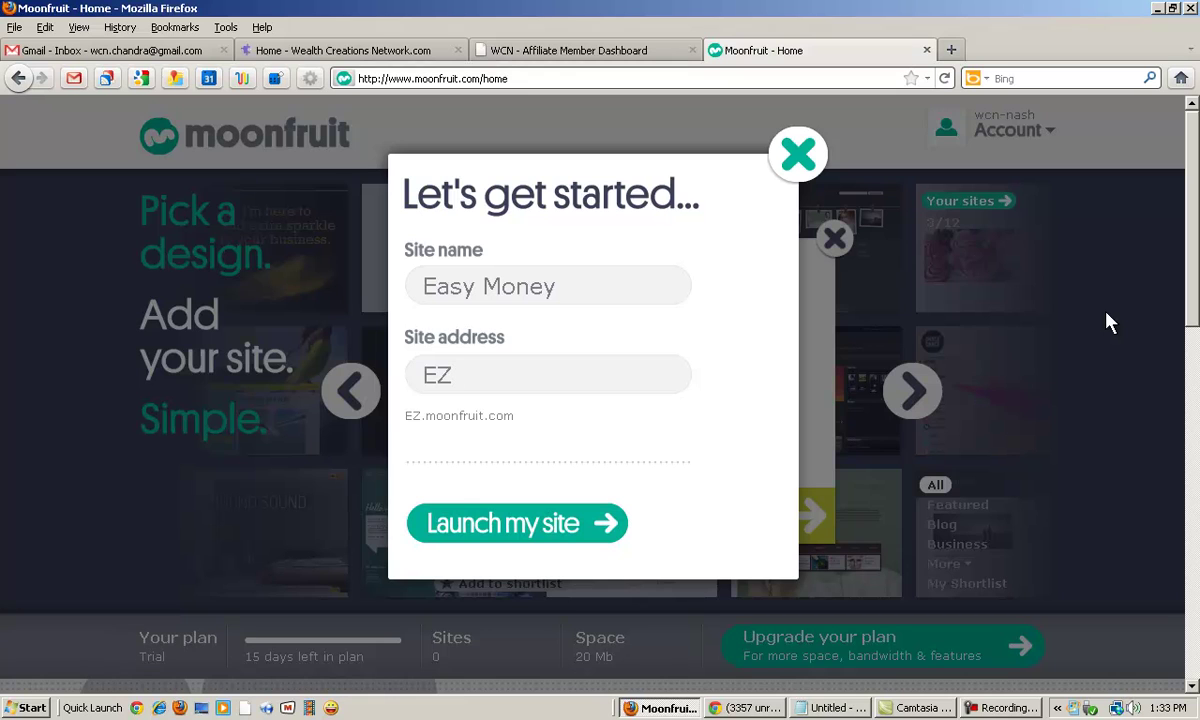
{"action": "type", "text": "-Money"}
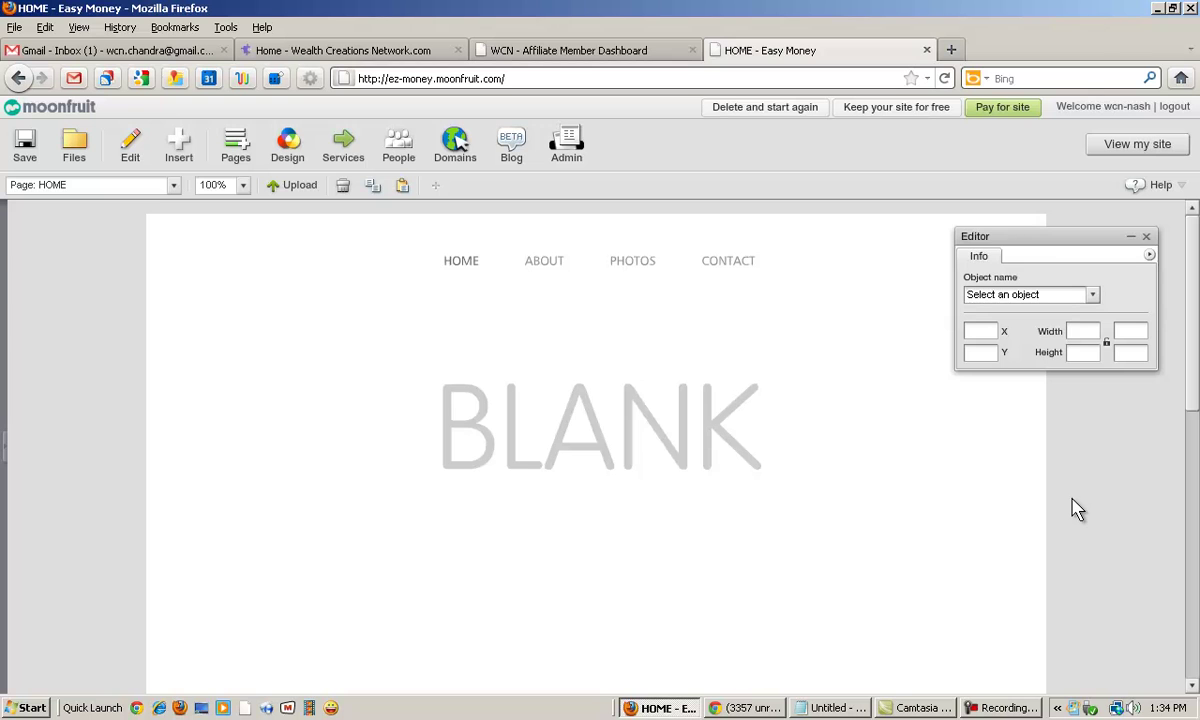
Switch to the Gmail tab showing the Moonfruit welcome email
{"action": "left_click", "coordinate": [100, 50]}
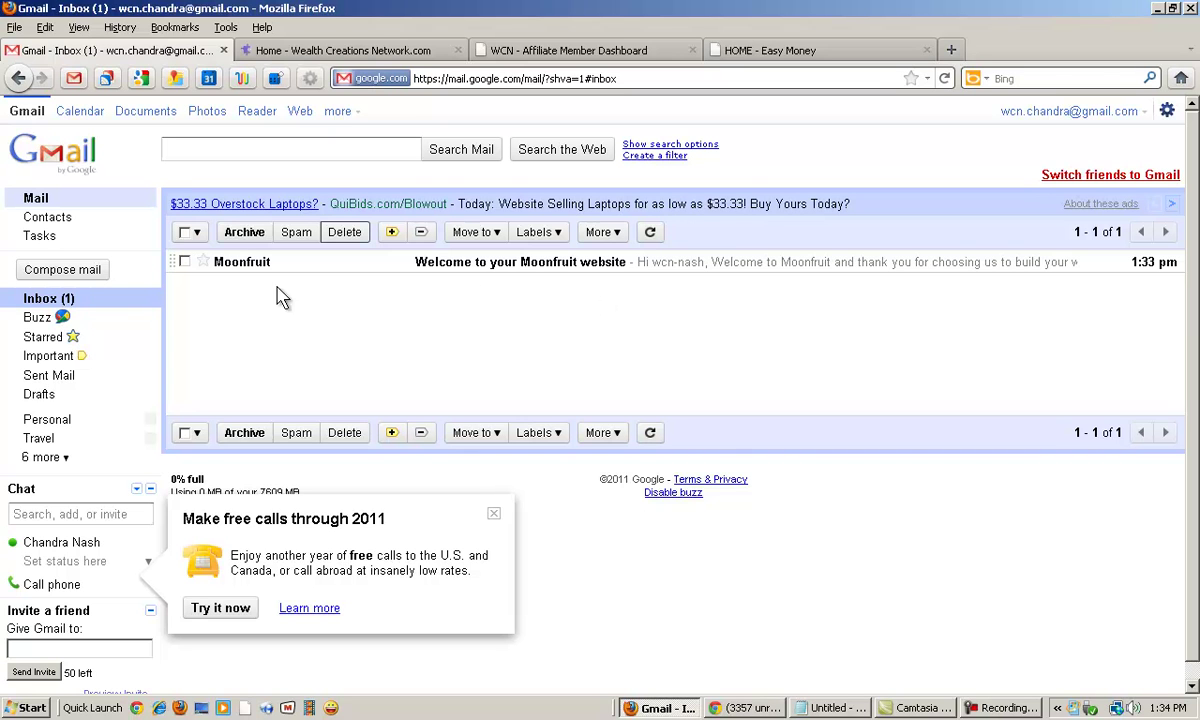
Open the Moonfruit welcome email and follow its email confirmation link
{"action": "left_click", "coordinate": [462, 258]}
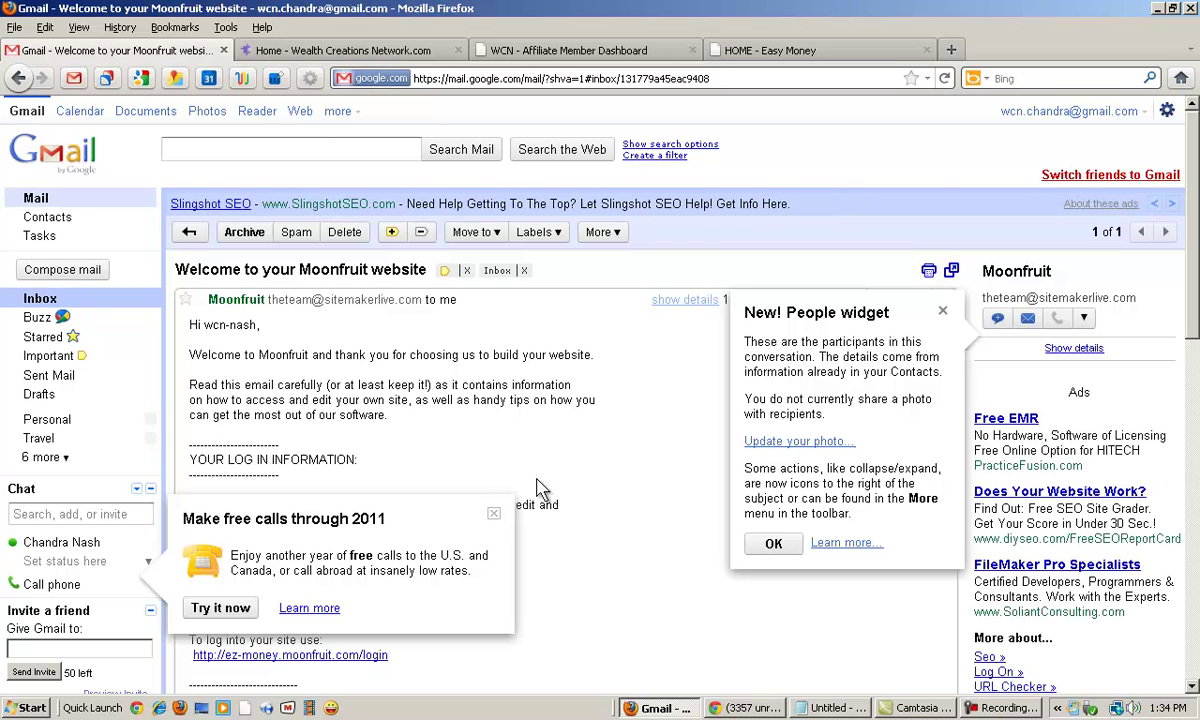
{"action": "left_click", "coordinate": [495, 516]}
{"action": "left_click", "coordinate": [942, 313]}
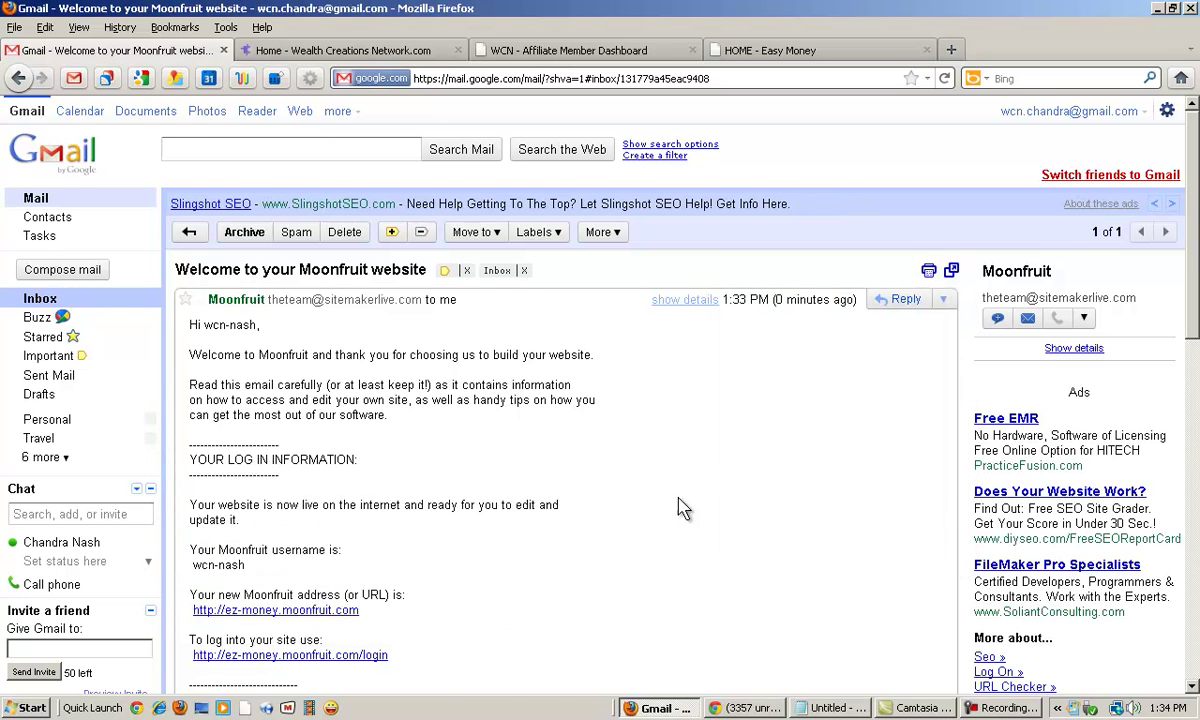
{"action": "scroll", "coordinate": [690, 507], "scroll_direction": "down", "scroll_amount": 8}
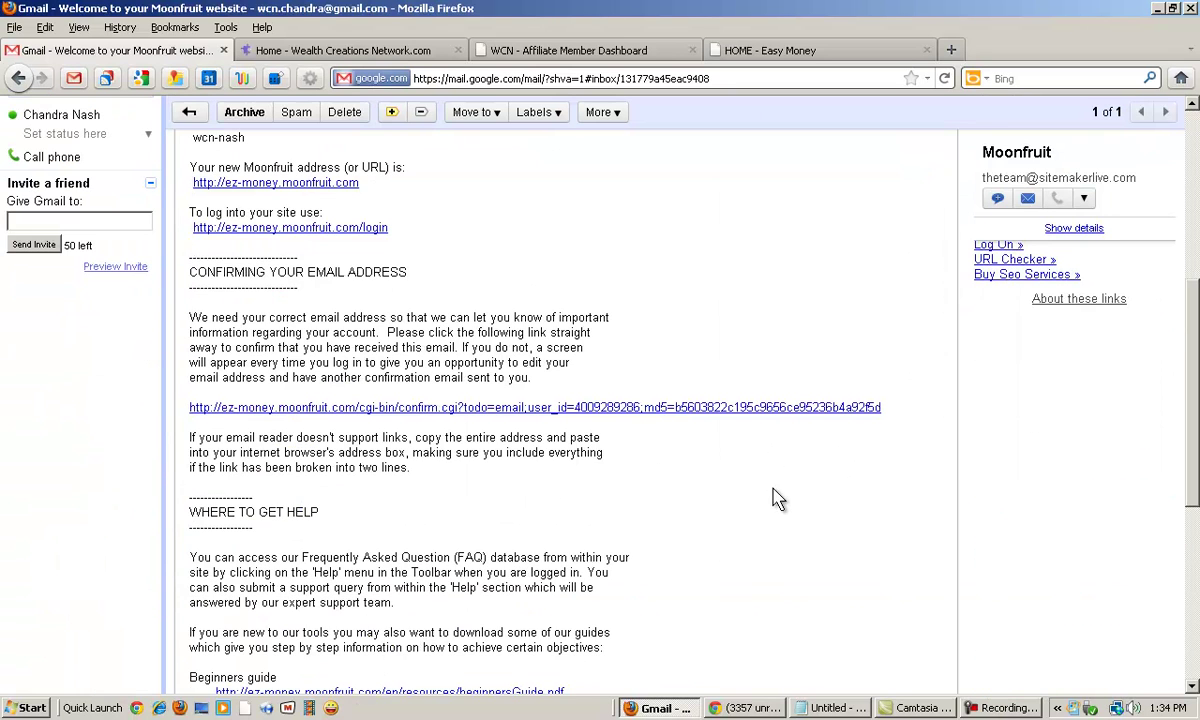
{"action": "left_click", "coordinate": [340, 407]}
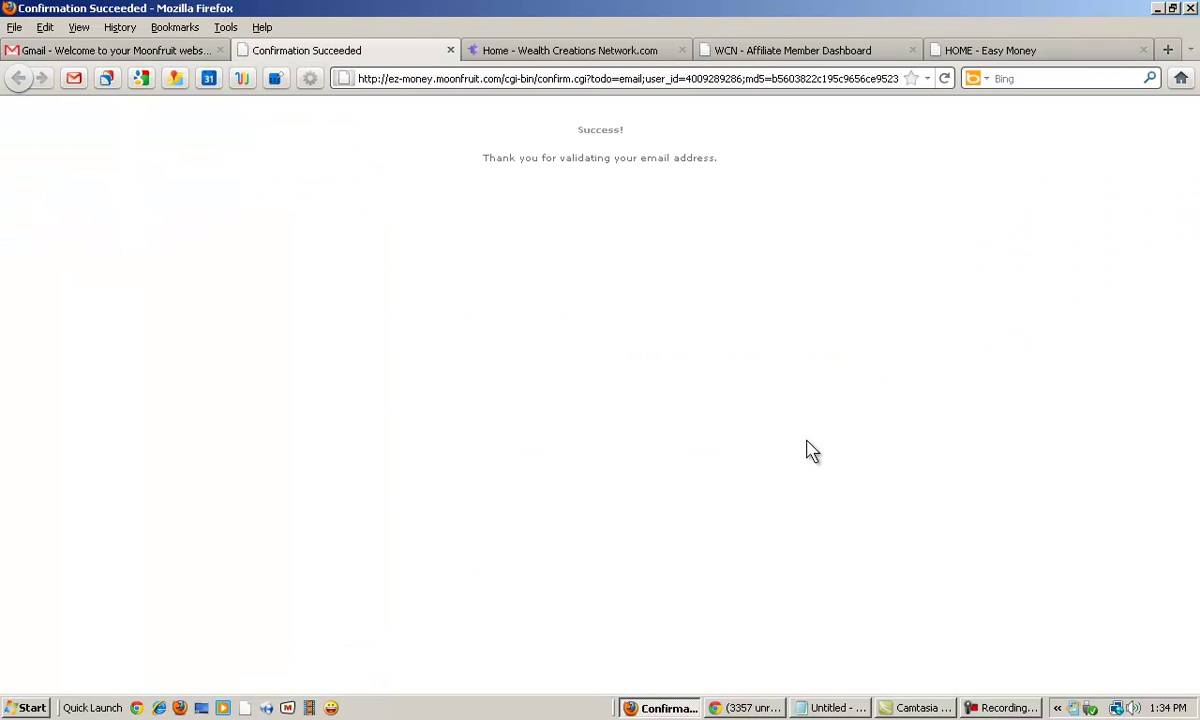
Close the confirmation page and go back to the Easy Money site editor
{"action": "left_click", "coordinate": [450, 50]}
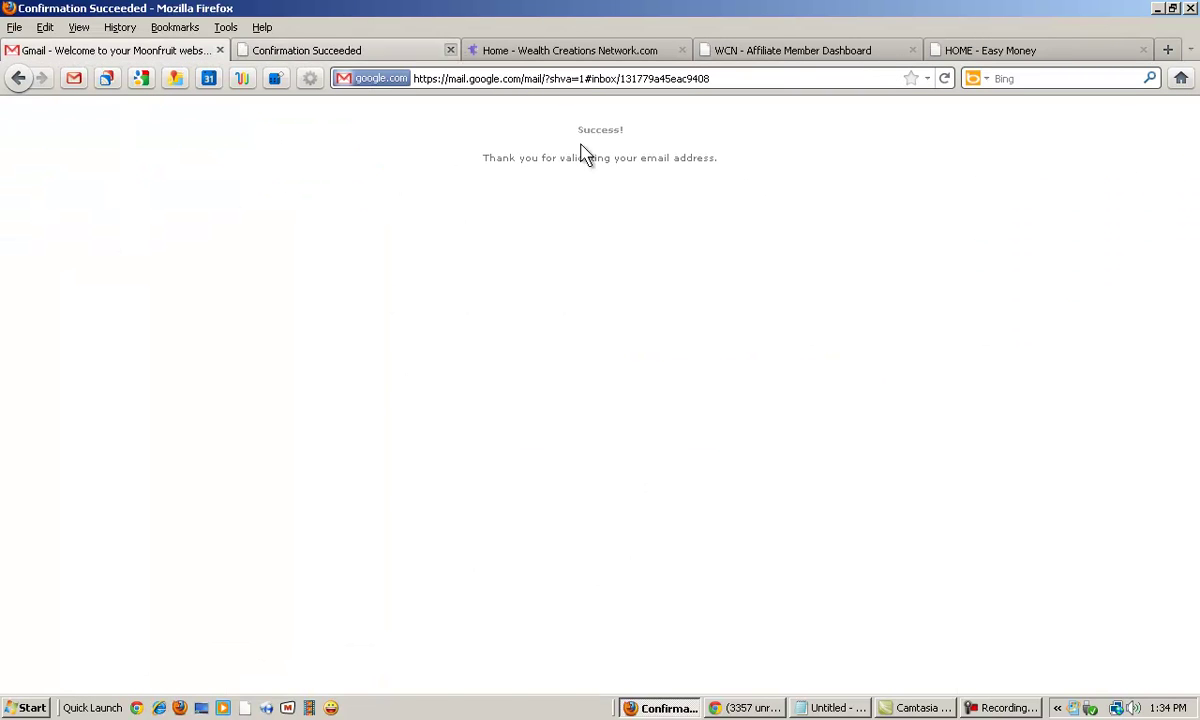
{"action": "left_click", "coordinate": [575, 50]}
{"action": "left_click", "coordinate": [790, 52]}
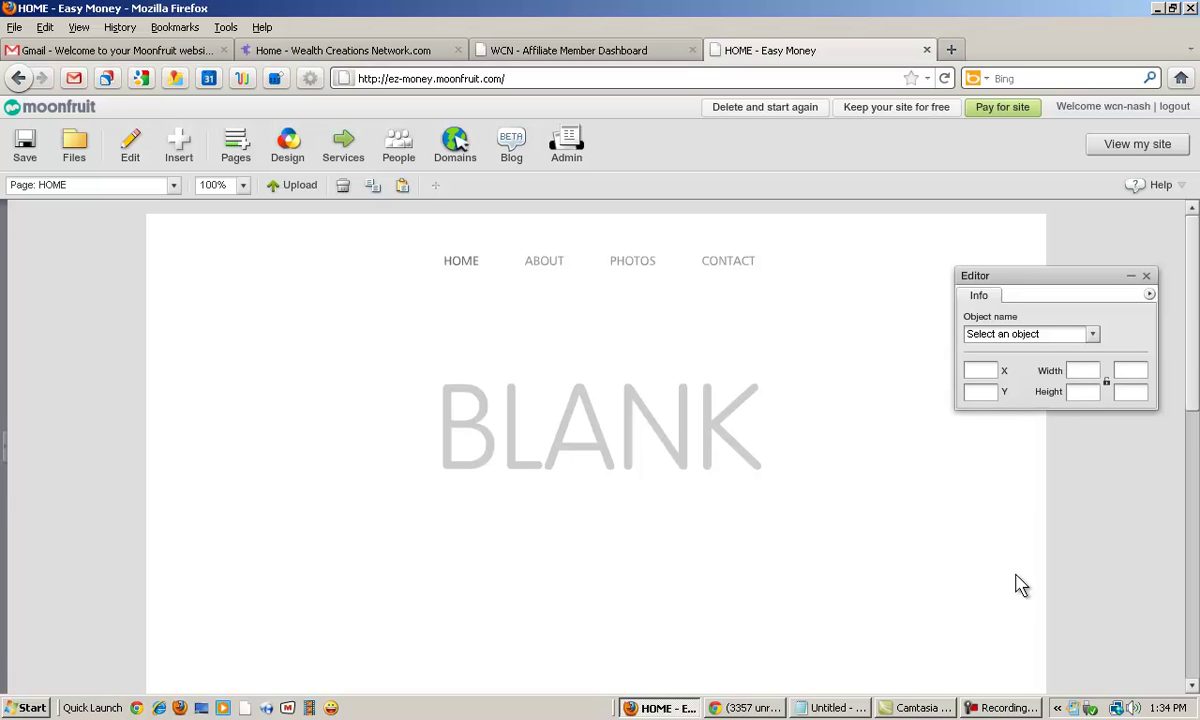
Delete the BLANK title from the HOME page, then bring up the Insert object list
{"action": "left_click", "coordinate": [648, 463]}
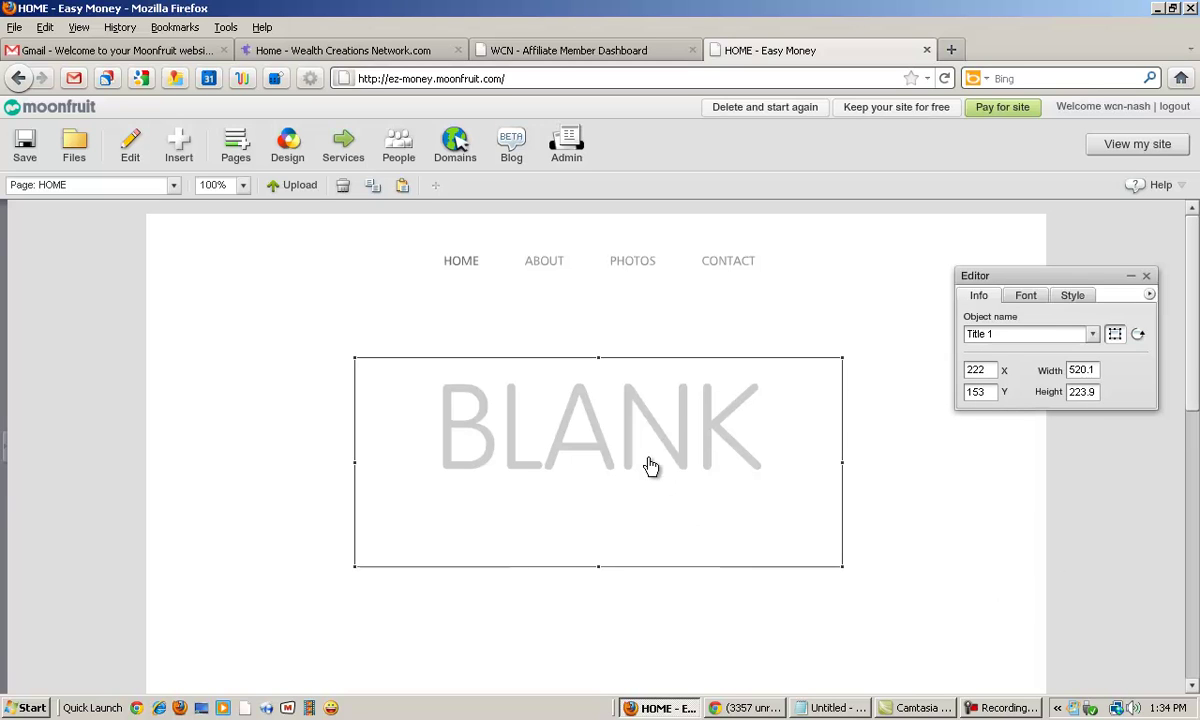
{"action": "left_click", "coordinate": [552, 368]}
{"action": "left_click", "coordinate": [638, 394]}
{"action": "key", "text": "Delete"}
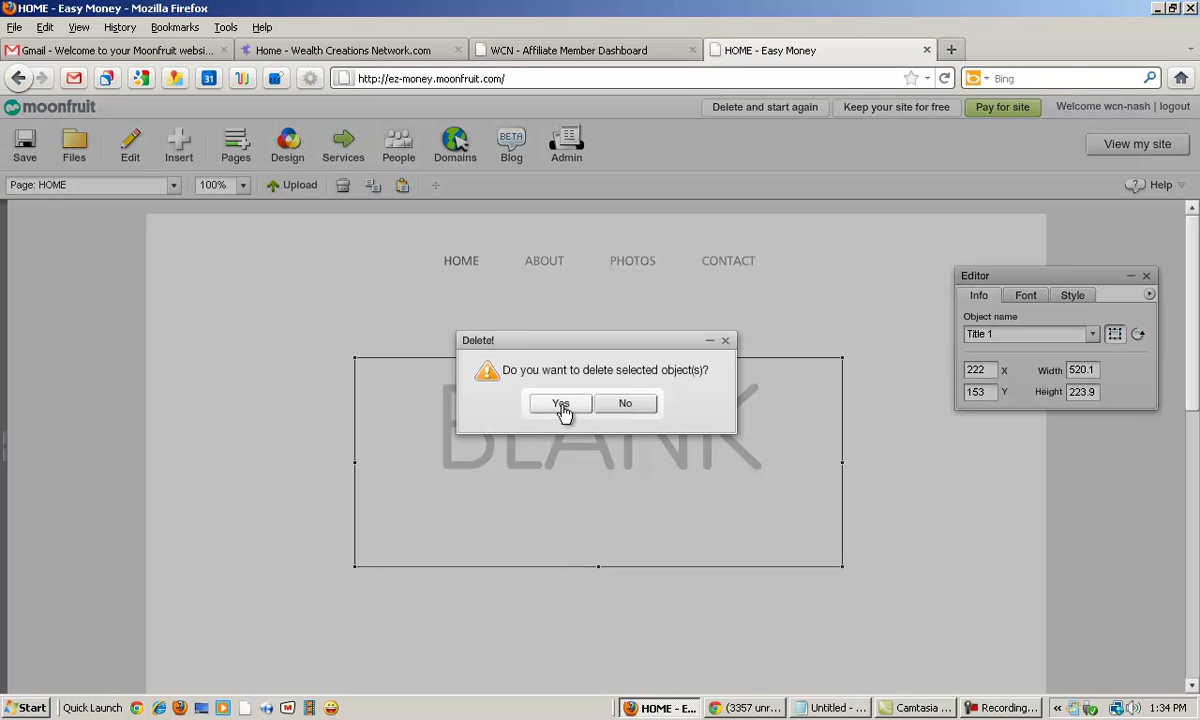
{"action": "left_click", "coordinate": [561, 404]}
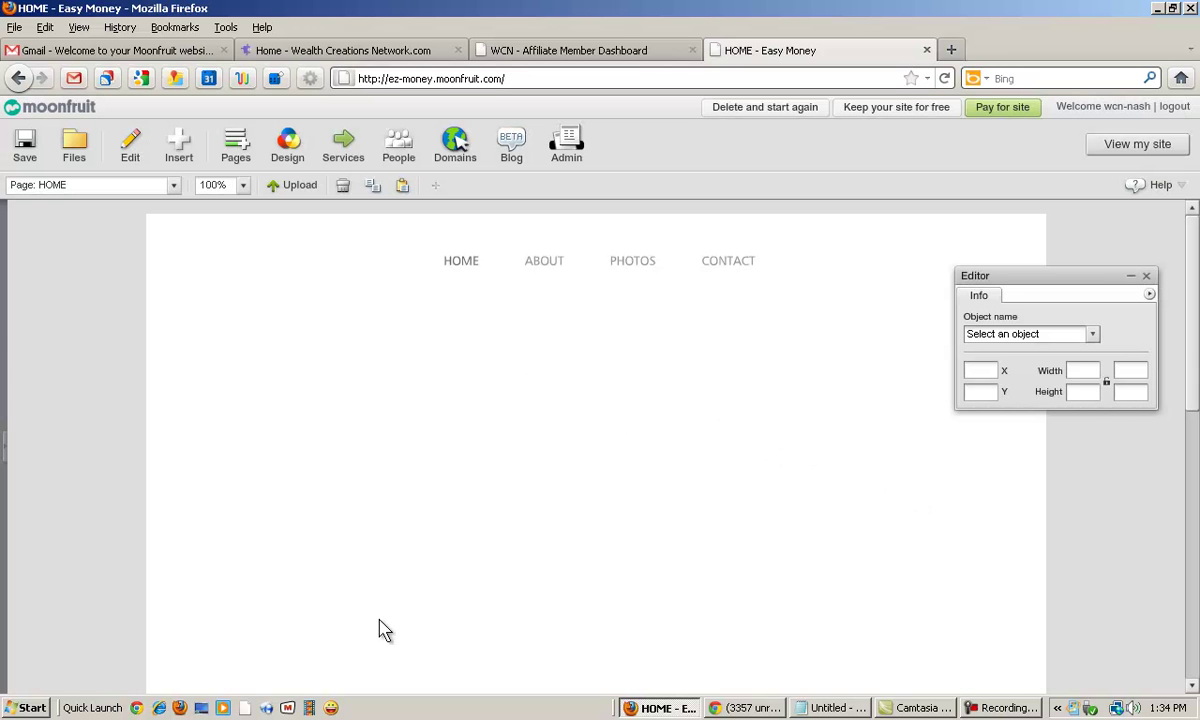
{"action": "left_click", "coordinate": [179, 152]}
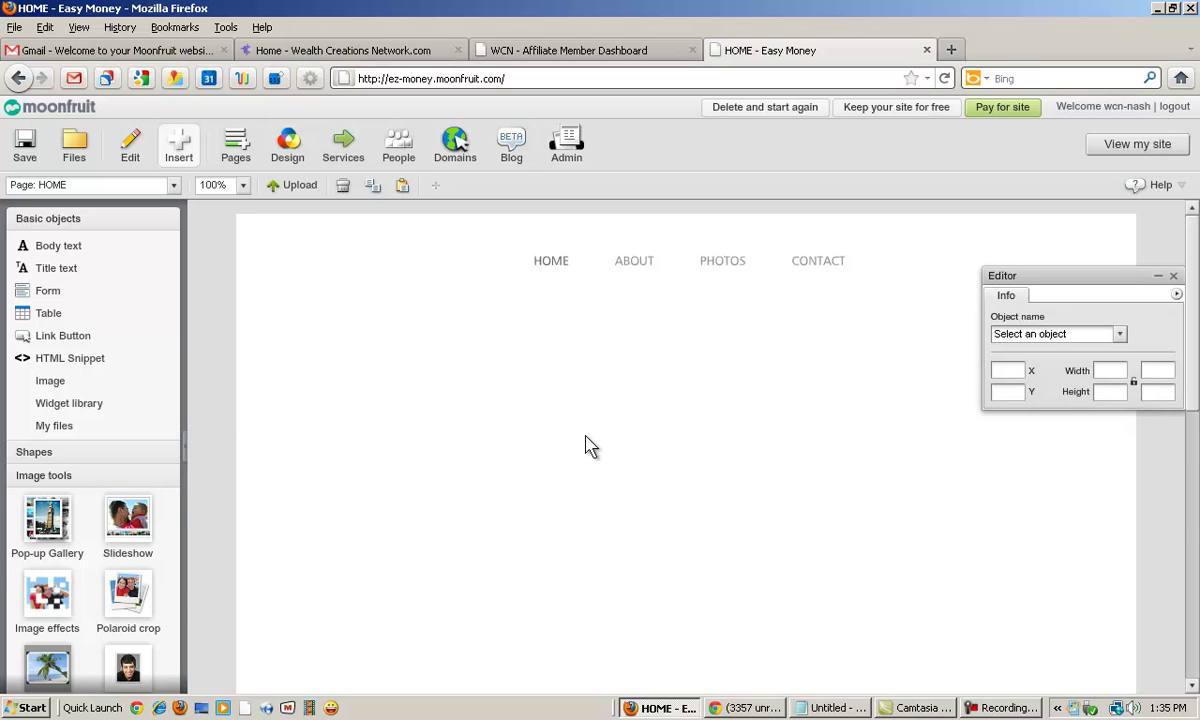
Save the Wealth Creations Network banner to the Desktop as Zero-to-Wealth-Splash-Page-2.png
{"action": "left_click", "coordinate": [345, 55]}
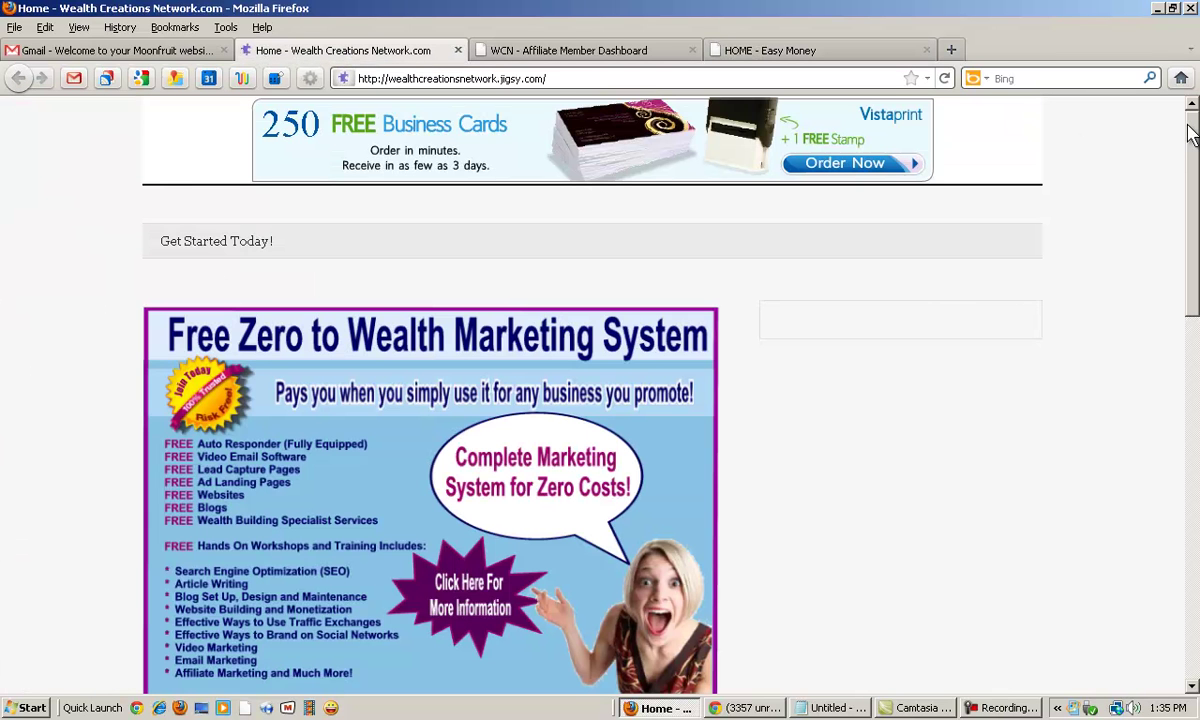
{"action": "mouse_move", "coordinate": [1192, 135]}
{"action": "left_mouse_down"}
{"action": "mouse_move", "coordinate": [1195, 470]}
{"action": "mouse_move", "coordinate": [1187, 153]}
{"action": "left_mouse_up"}
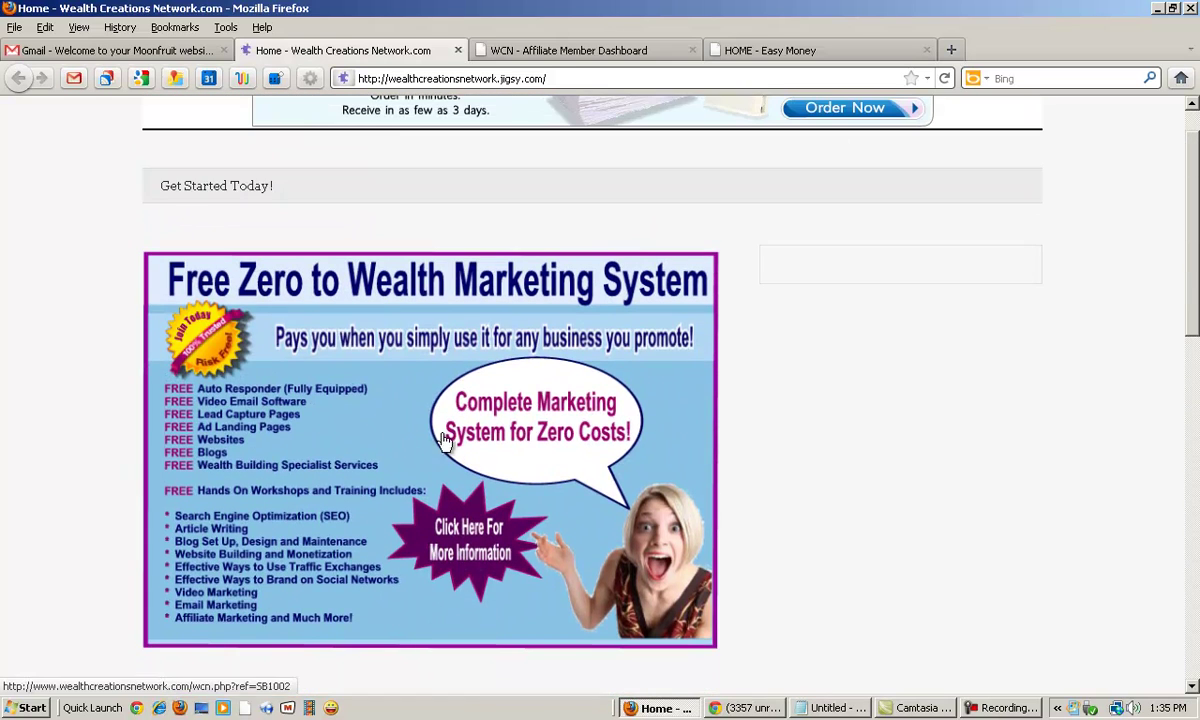
{"action": "right_click", "coordinate": [384, 433]}
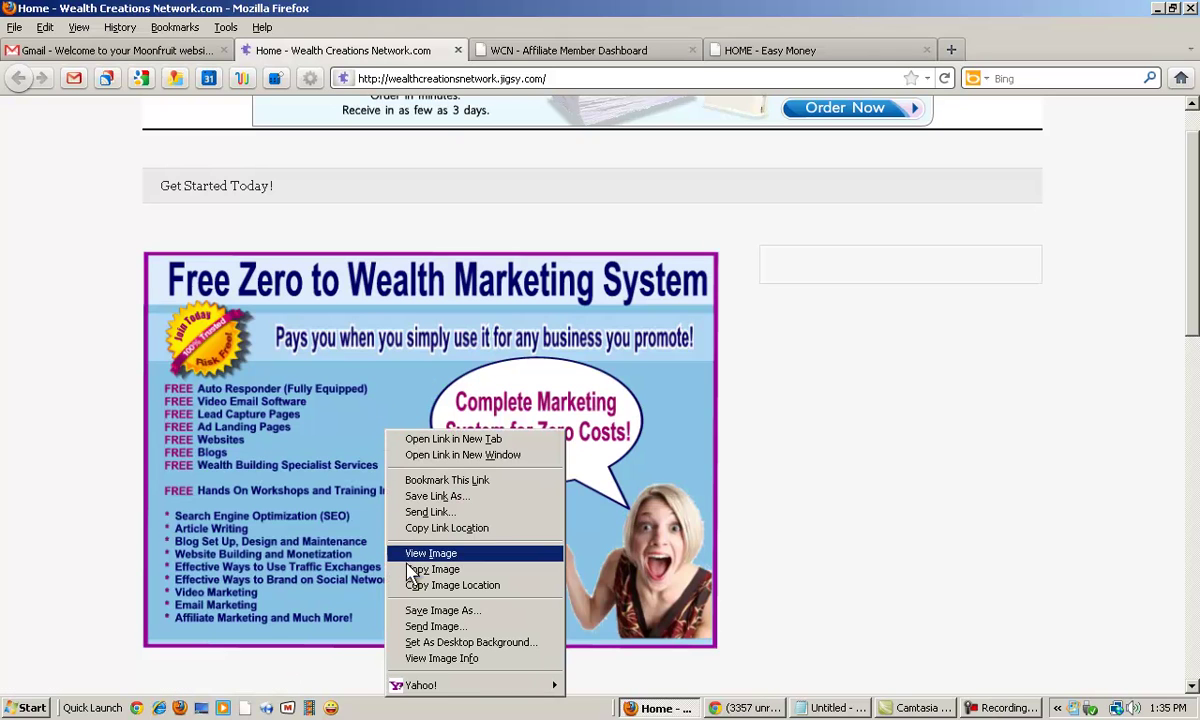
{"action": "left_click", "coordinate": [445, 612]}
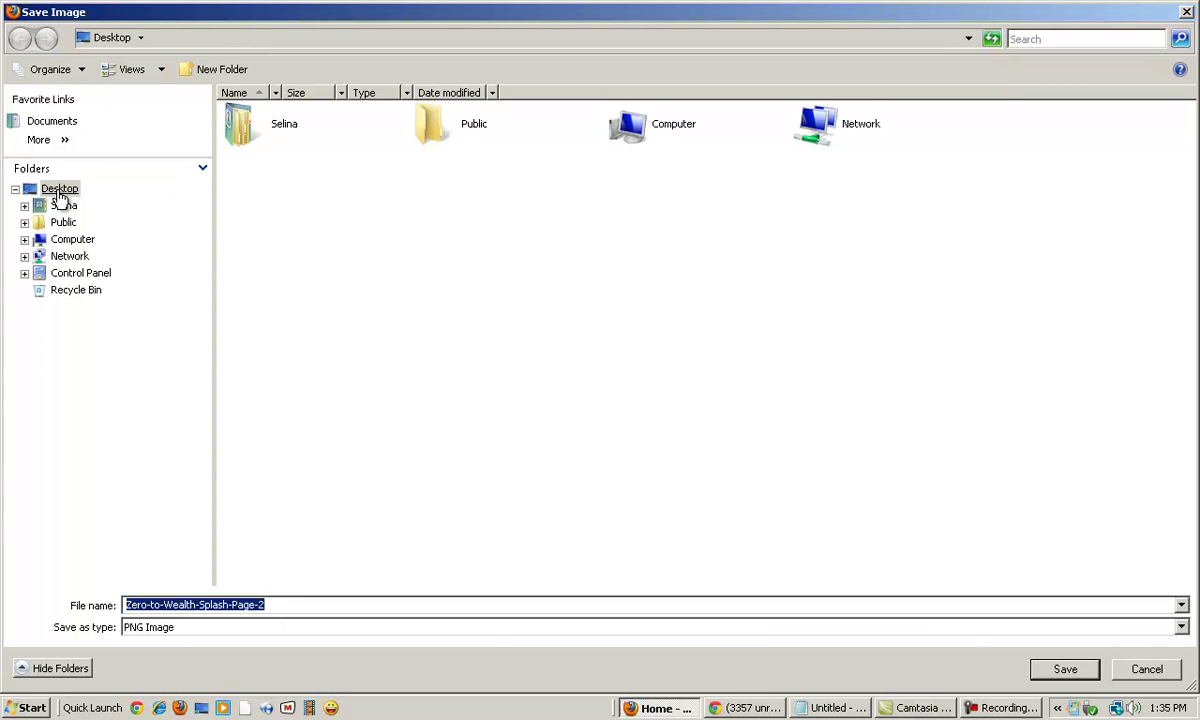
{"action": "left_click", "coordinate": [1066, 670]}
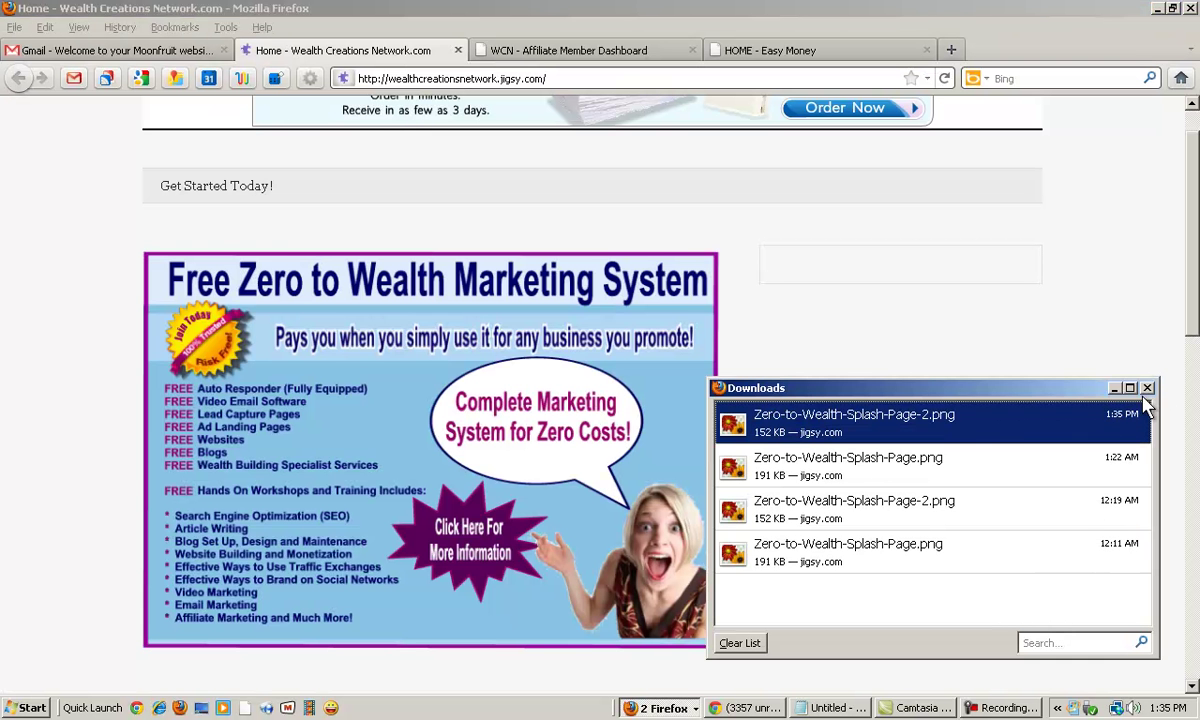
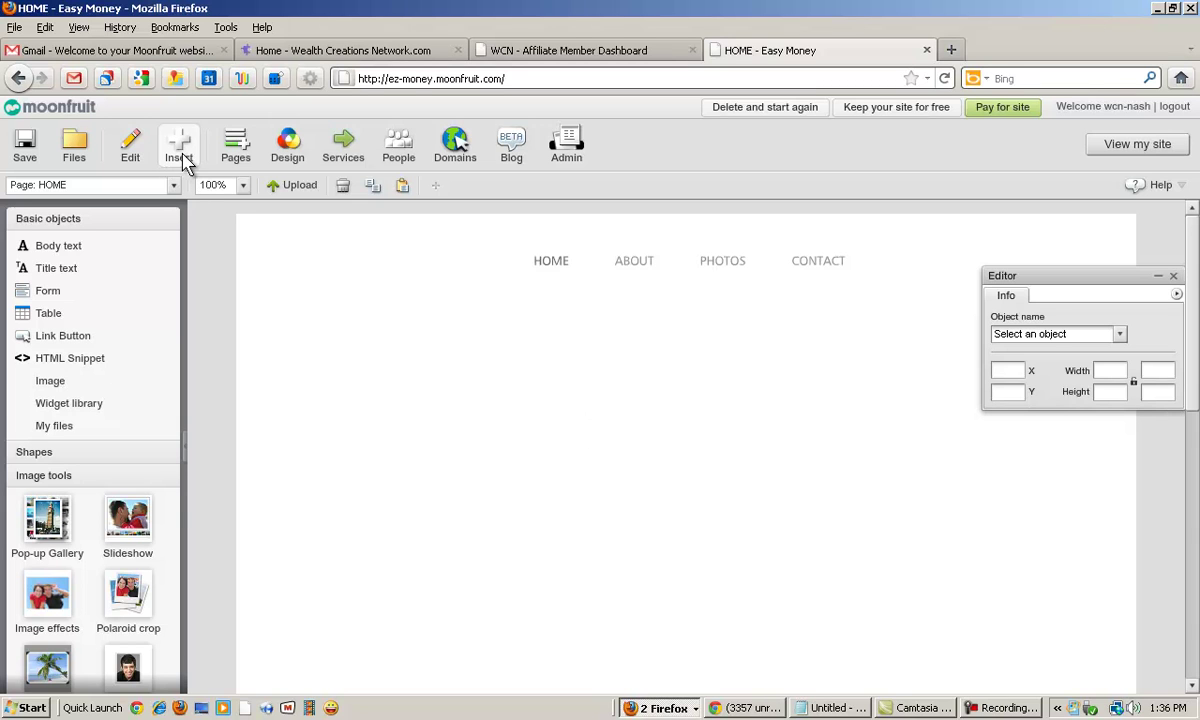
Upload Zero-to-Wealth-Splash-Page-2.png from the Desktop into My Files and select it
{"action": "left_click", "coordinate": [49, 386]}
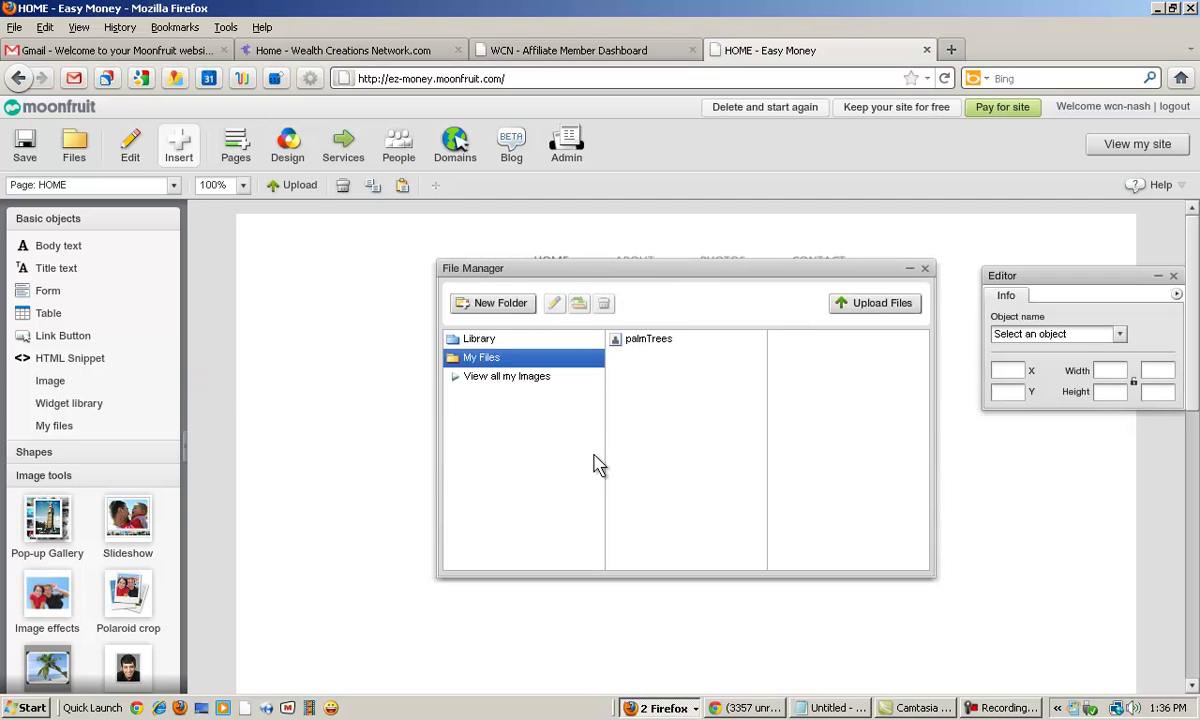
{"action": "left_click", "coordinate": [476, 362]}
{"action": "left_click", "coordinate": [884, 304]}
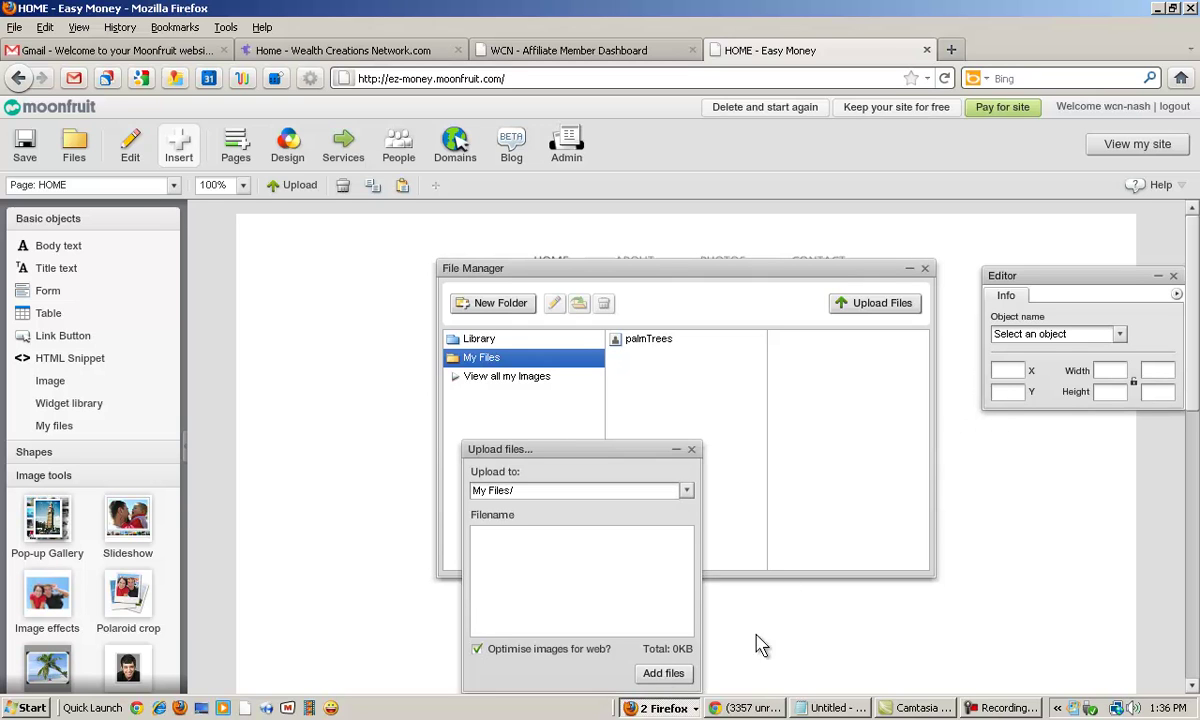
{"action": "left_click", "coordinate": [660, 674]}
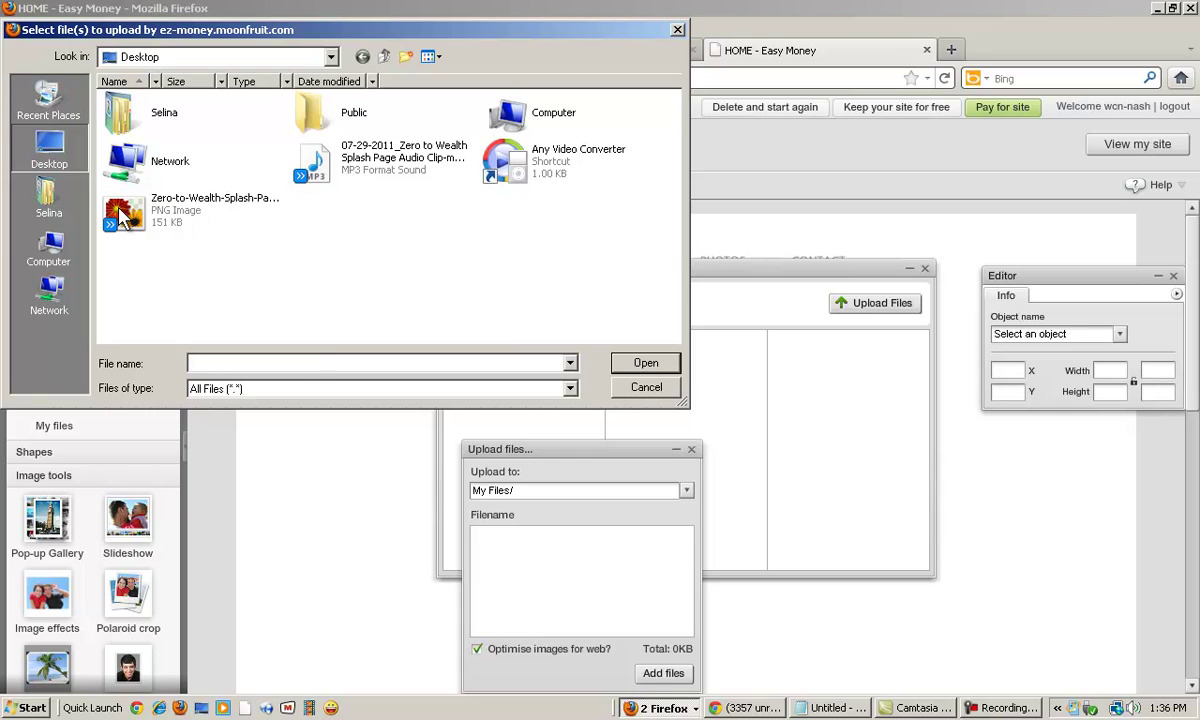
{"action": "left_click", "coordinate": [120, 215]}
{"action": "double_click", "coordinate": [121, 212]}
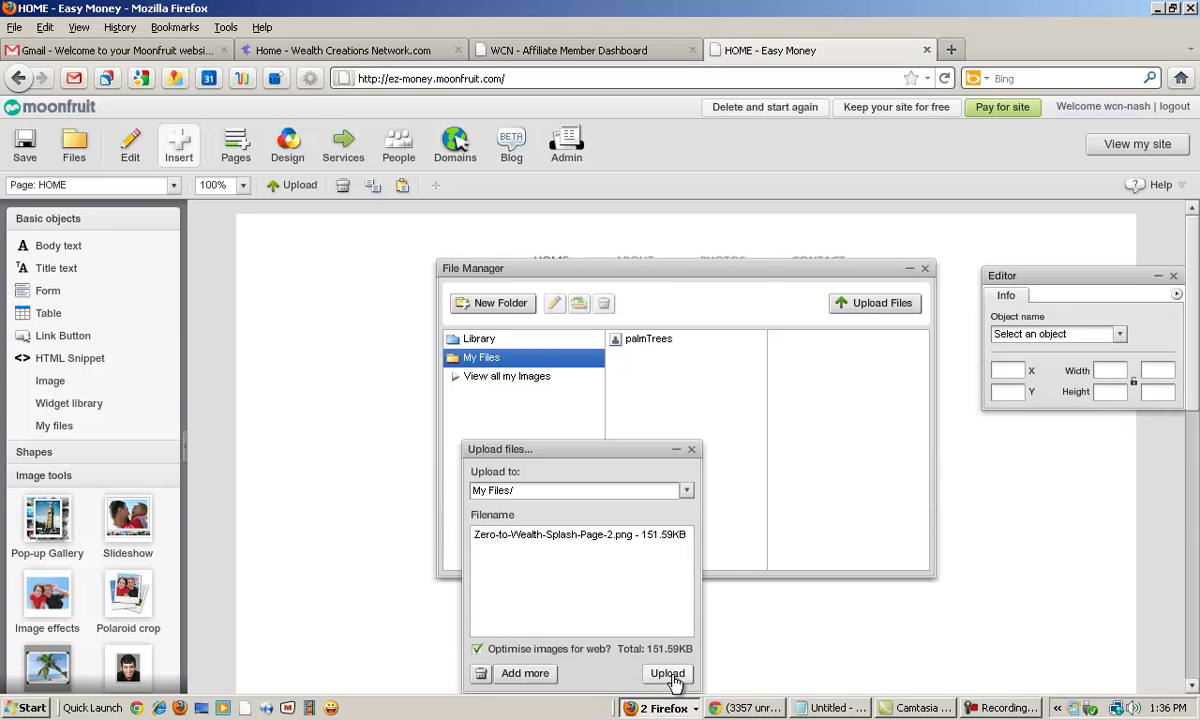
{"action": "left_click", "coordinate": [668, 674]}
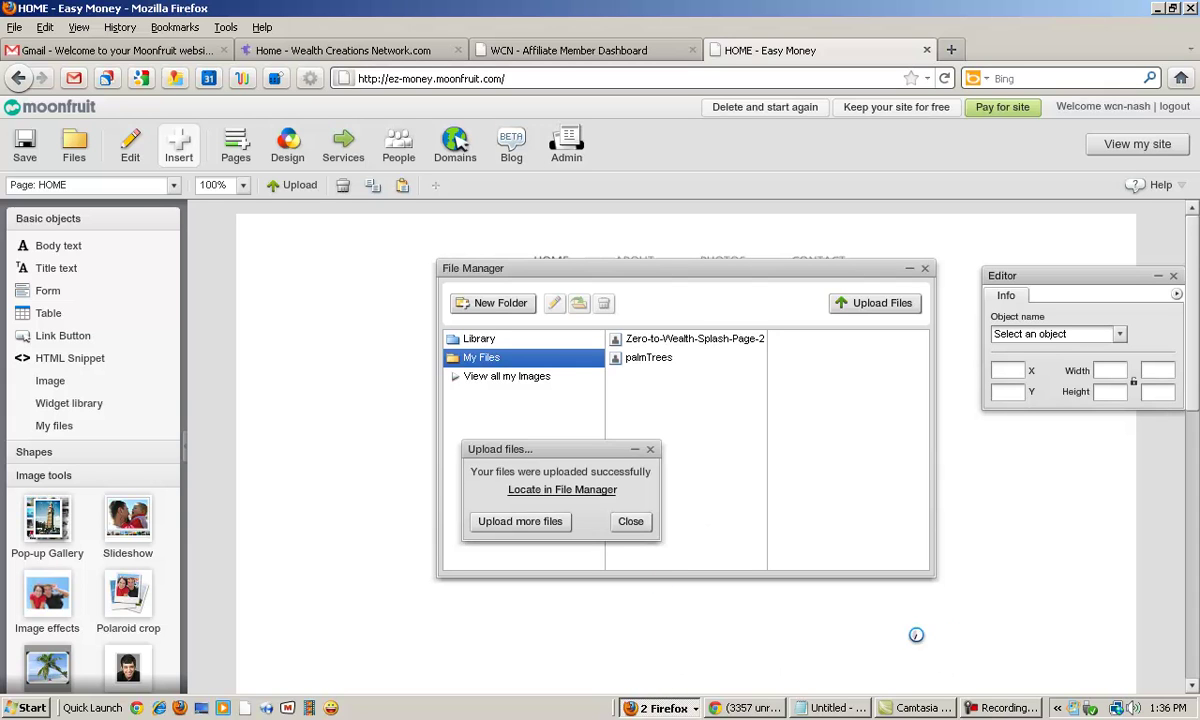
{"action": "left_click", "coordinate": [650, 449]}
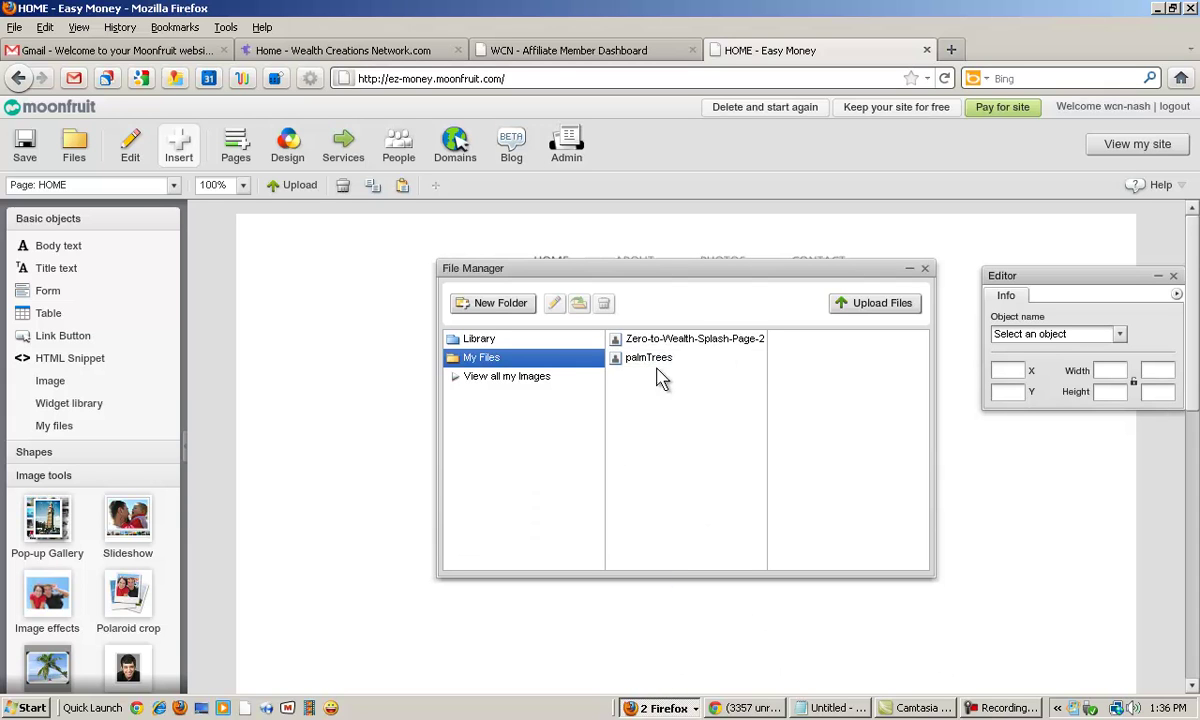
{"action": "left_click", "coordinate": [684, 342]}
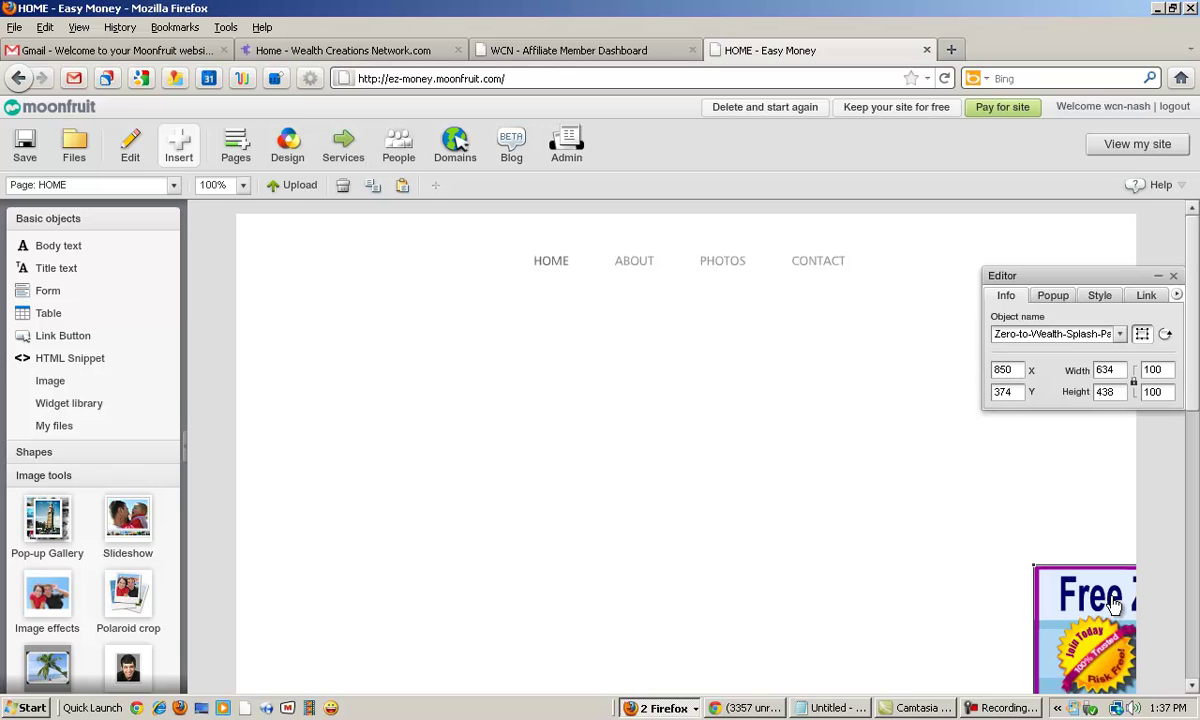
Place the splash image on the HOME page and enlarge it to 797 × 551.3
{"action": "left_click_drag", "start_coordinate": [1042, 566], "coordinate": [375, 300]}
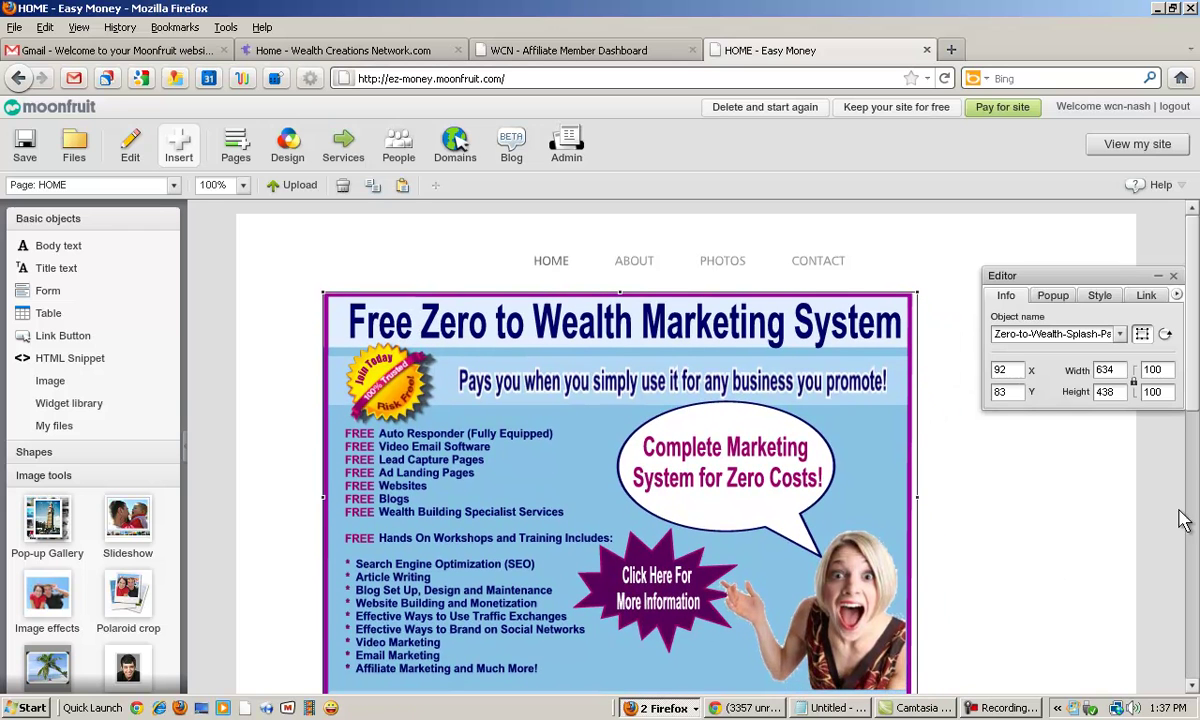
{"action": "left_click_drag", "start_coordinate": [1191, 340], "coordinate": [1192, 367]}
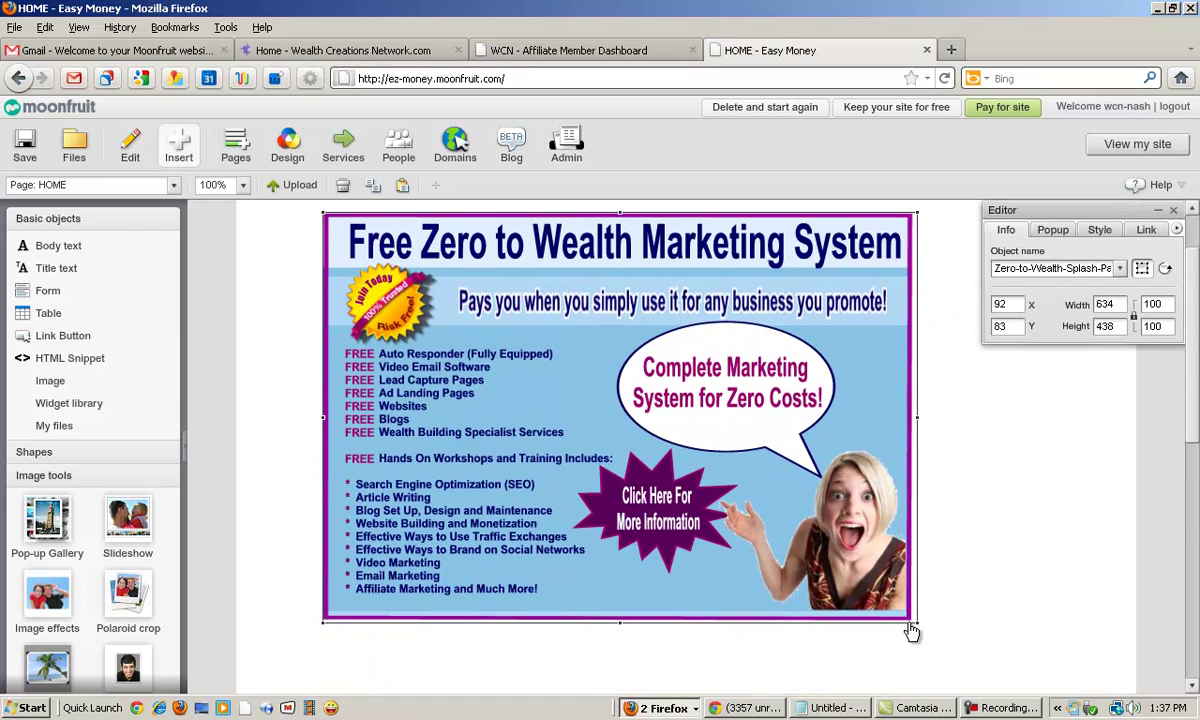
{"action": "left_click_drag", "start_coordinate": [921, 630], "coordinate": [1081, 642]}
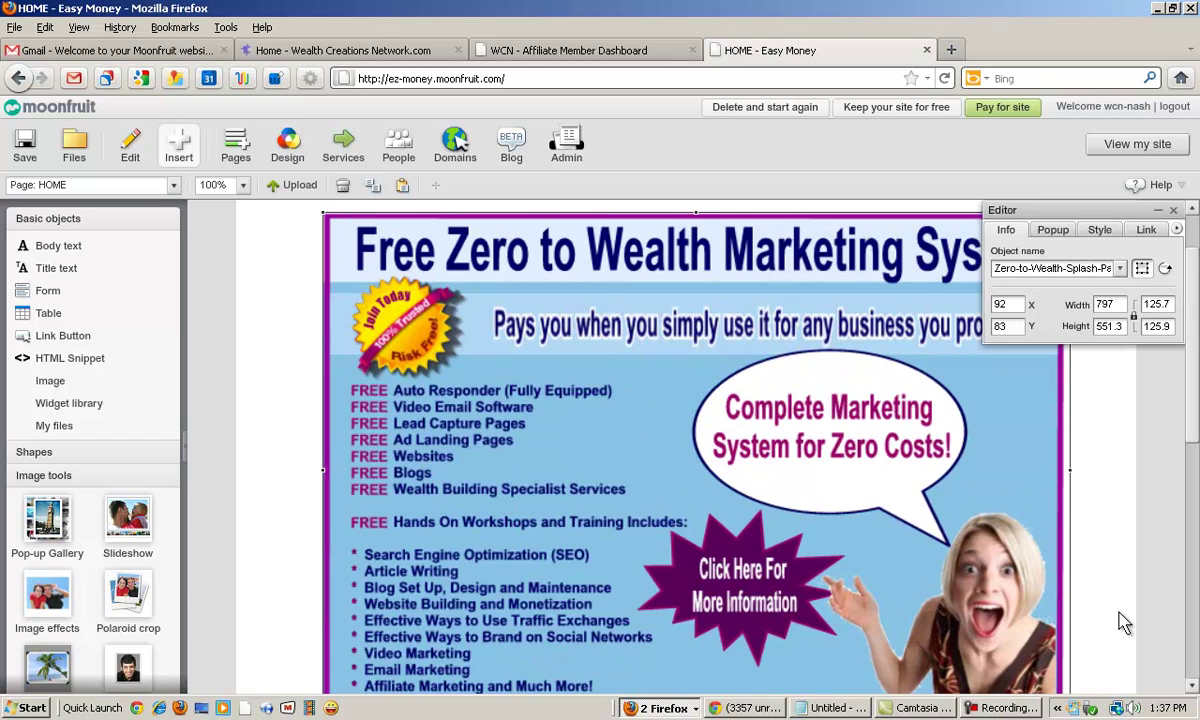
{"action": "scroll", "coordinate": [1188, 440], "scroll_direction": "up", "scroll_amount": 2}
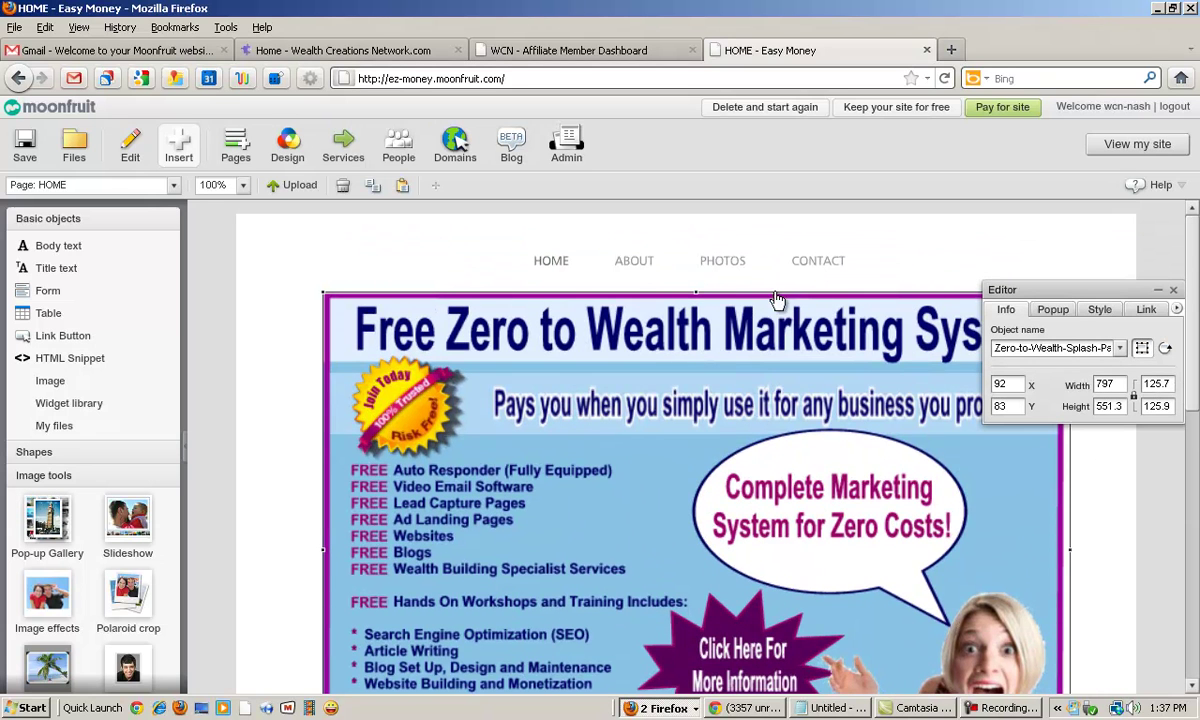
Nudge the image to X 98, Y 78 and bring up its Link settings
{"action": "mouse_move", "coordinate": [755, 318]}
{"action": "left_mouse_down"}
{"action": "mouse_move", "coordinate": [745, 322]}
{"action": "mouse_move", "coordinate": [760, 318]}
{"action": "left_mouse_up"}
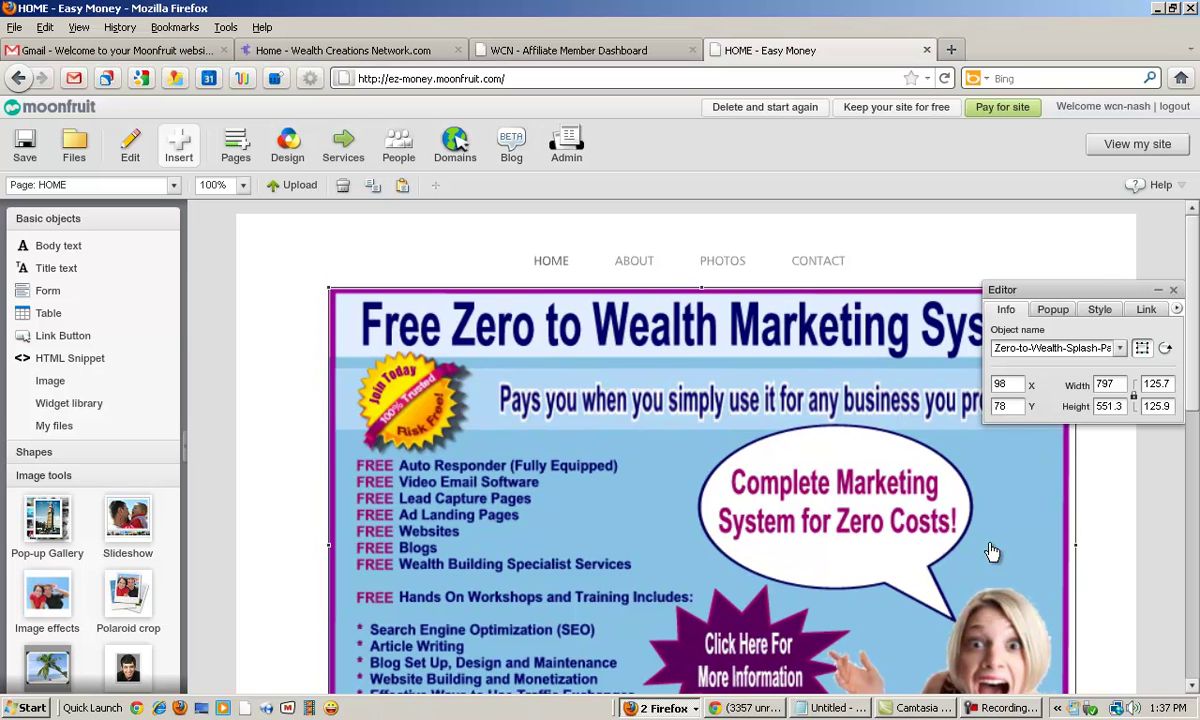
{"action": "left_click_drag", "start_coordinate": [1085, 290], "coordinate": [1034, 289]}
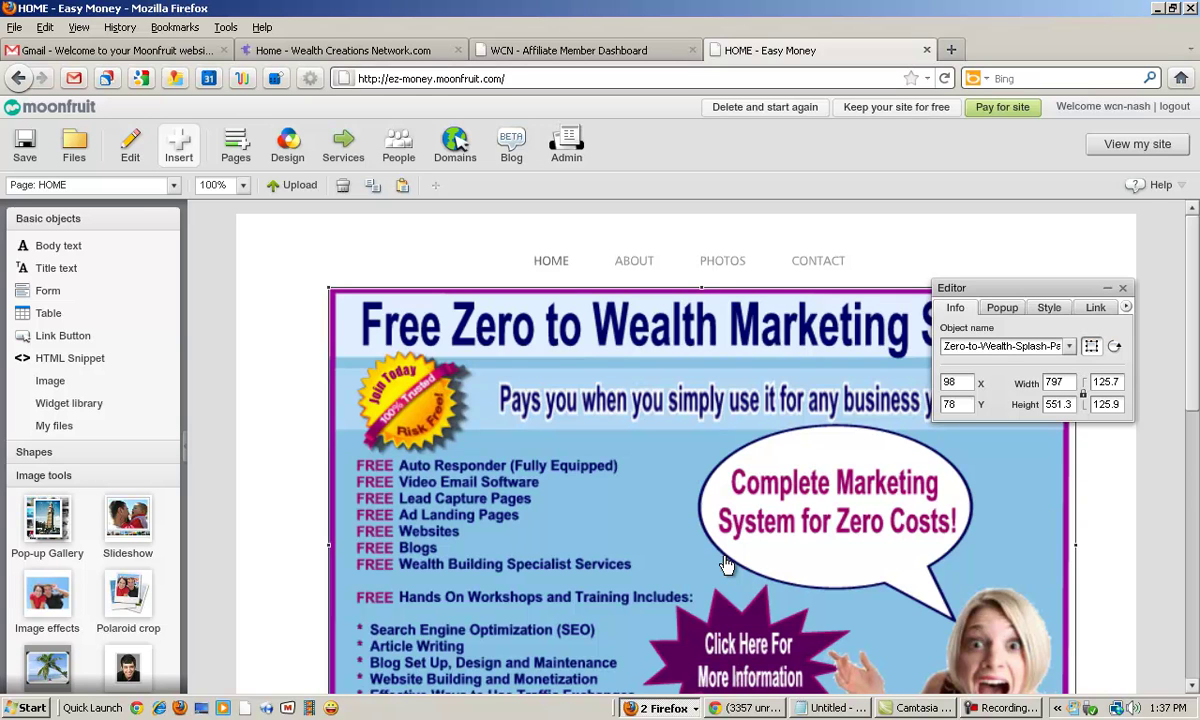
{"action": "left_click", "coordinate": [1097, 308]}
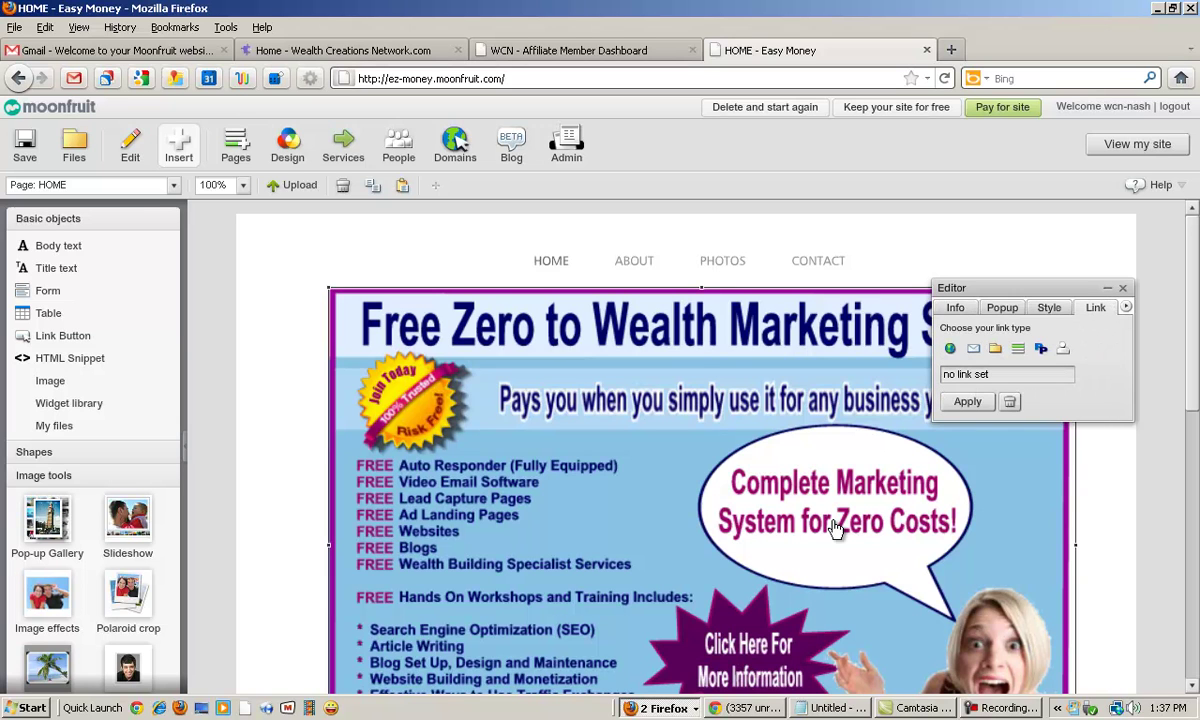
Copy the WCN Referral Link from the Wealth Creations Network dashboard
{"action": "left_click", "coordinate": [573, 52]}
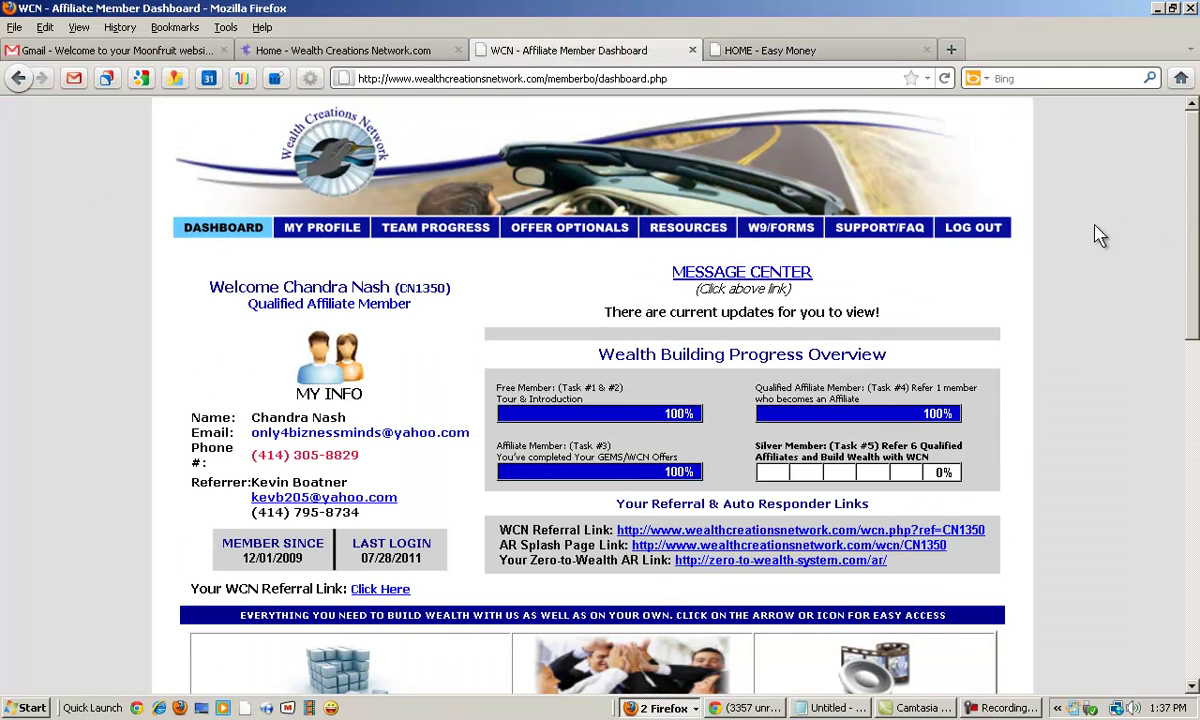
{"action": "left_click_drag", "start_coordinate": [991, 531], "coordinate": [618, 531]}
{"action": "key", "text": "ctrl+c"}
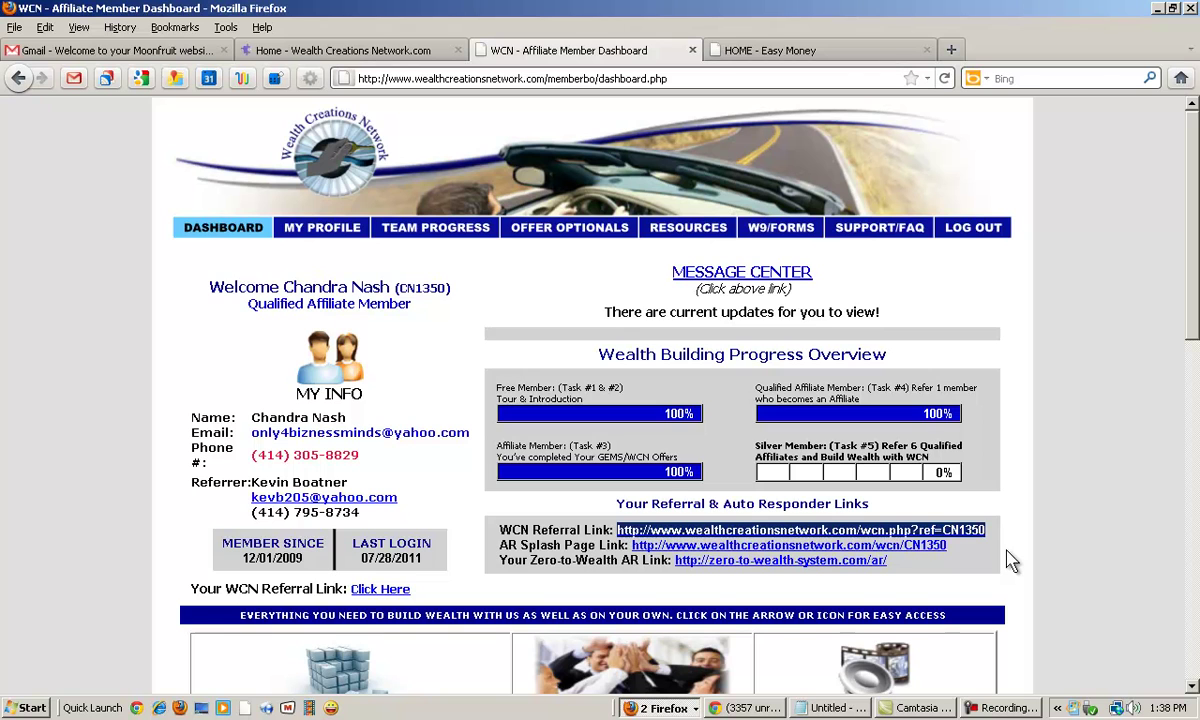
{"action": "right_click", "coordinate": [891, 534]}
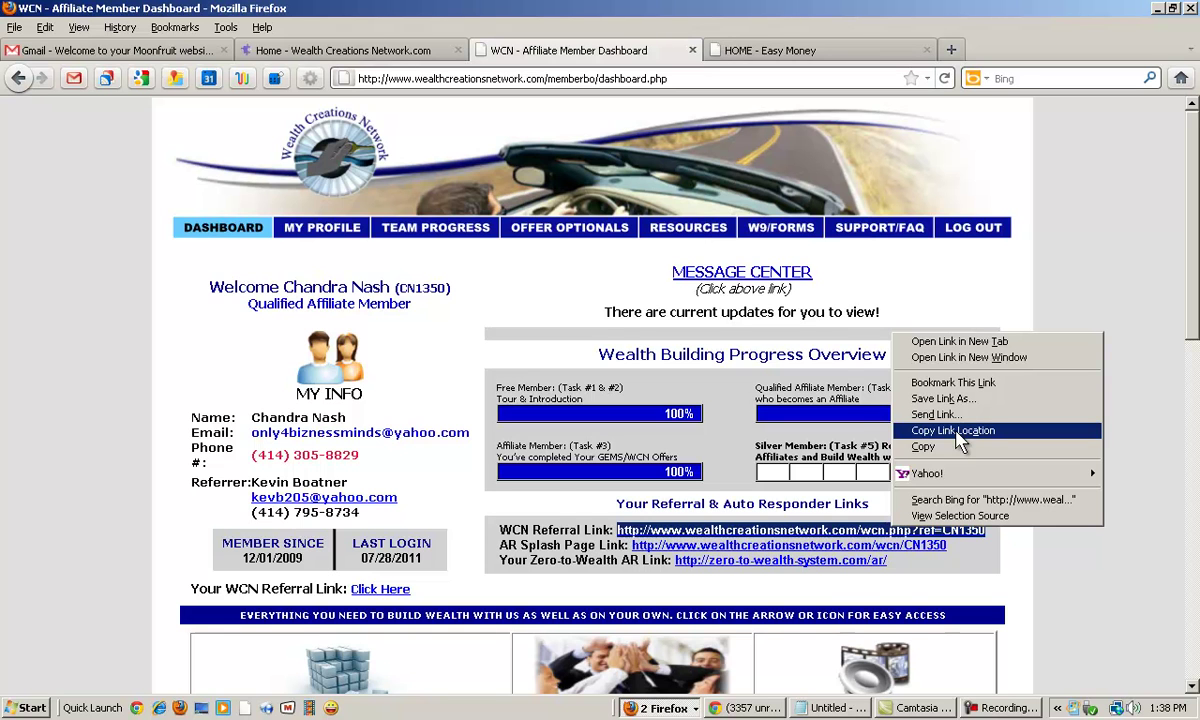
{"action": "left_click", "coordinate": [34, 711]}
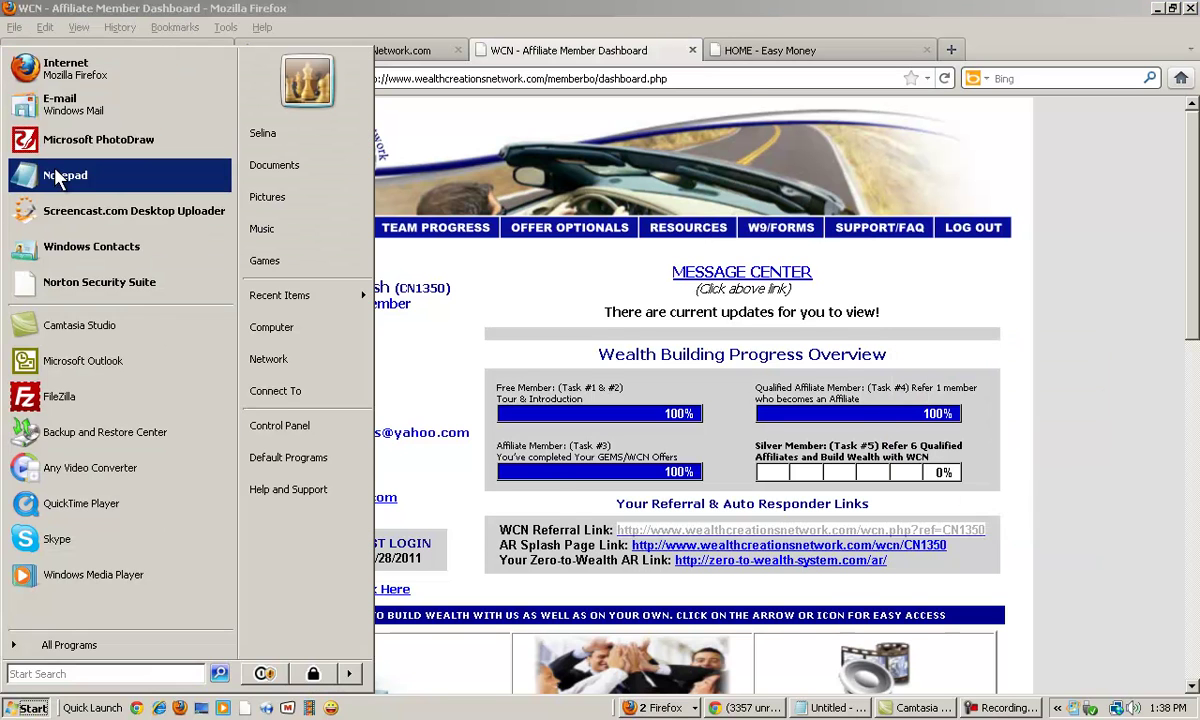
Paste the referral URL into a blank note, select it, and return to the Moonfruit editor
{"action": "left_click", "coordinate": [55, 177]}
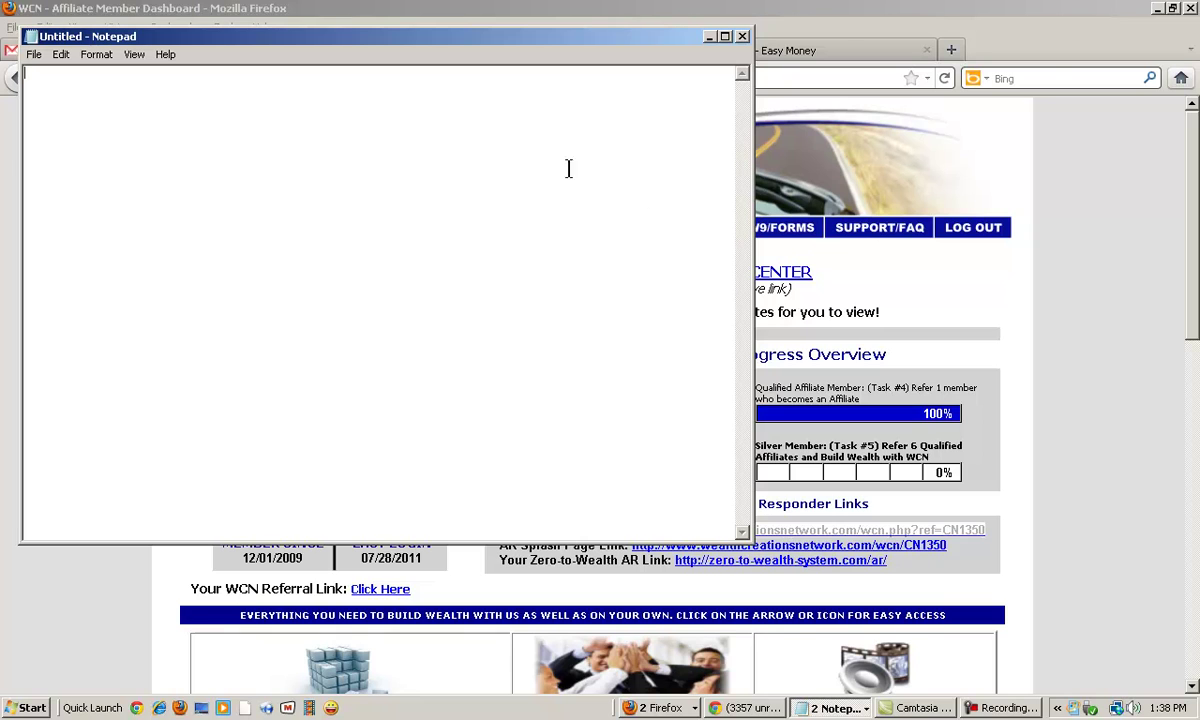
{"action": "key", "text": "ctrl+v"}
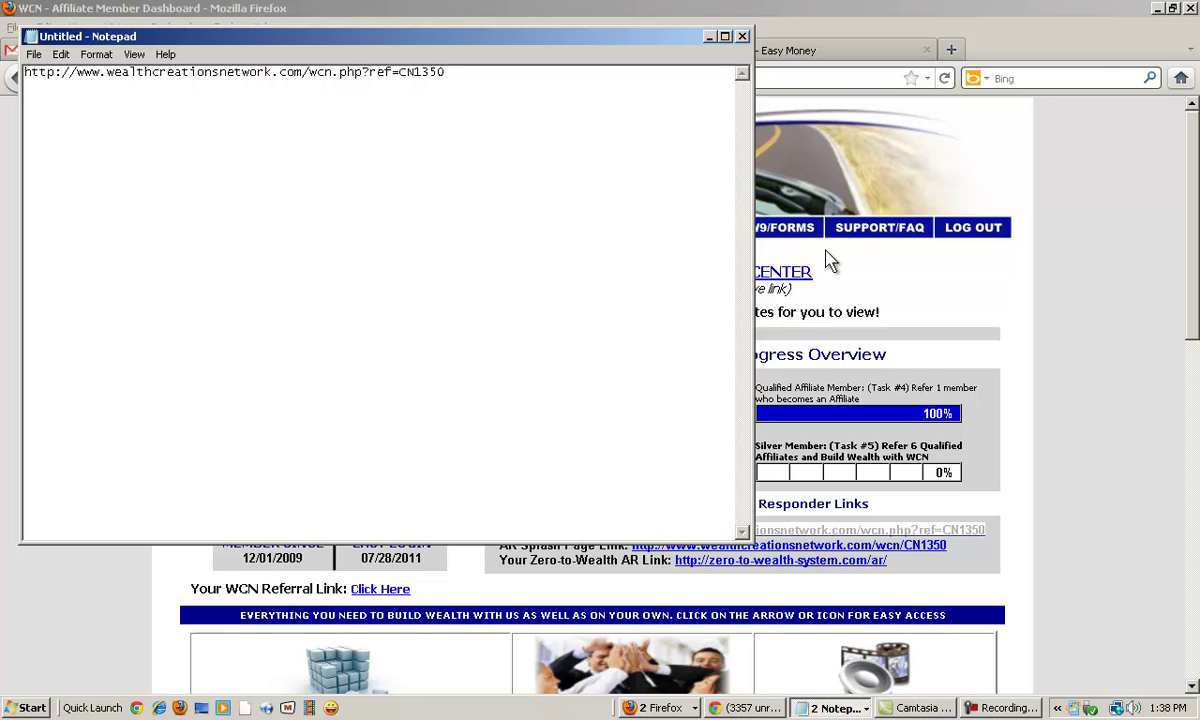
{"action": "key", "text": "ctrl+a"}
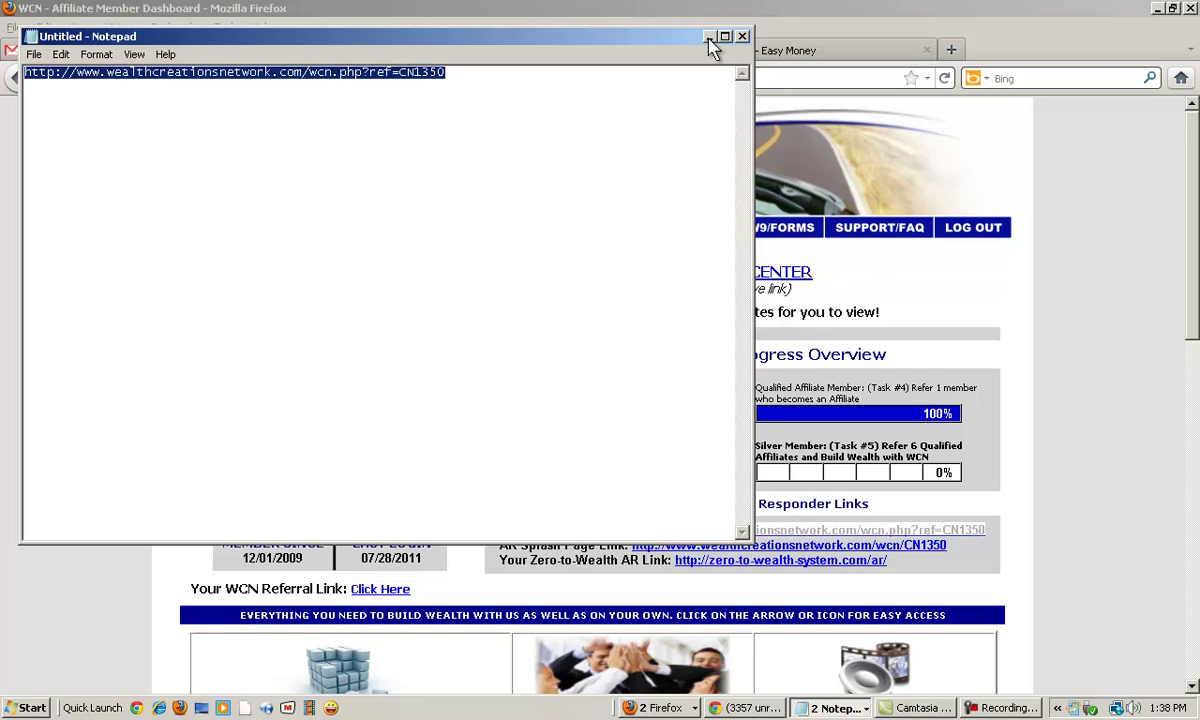
{"action": "left_click", "coordinate": [709, 36]}
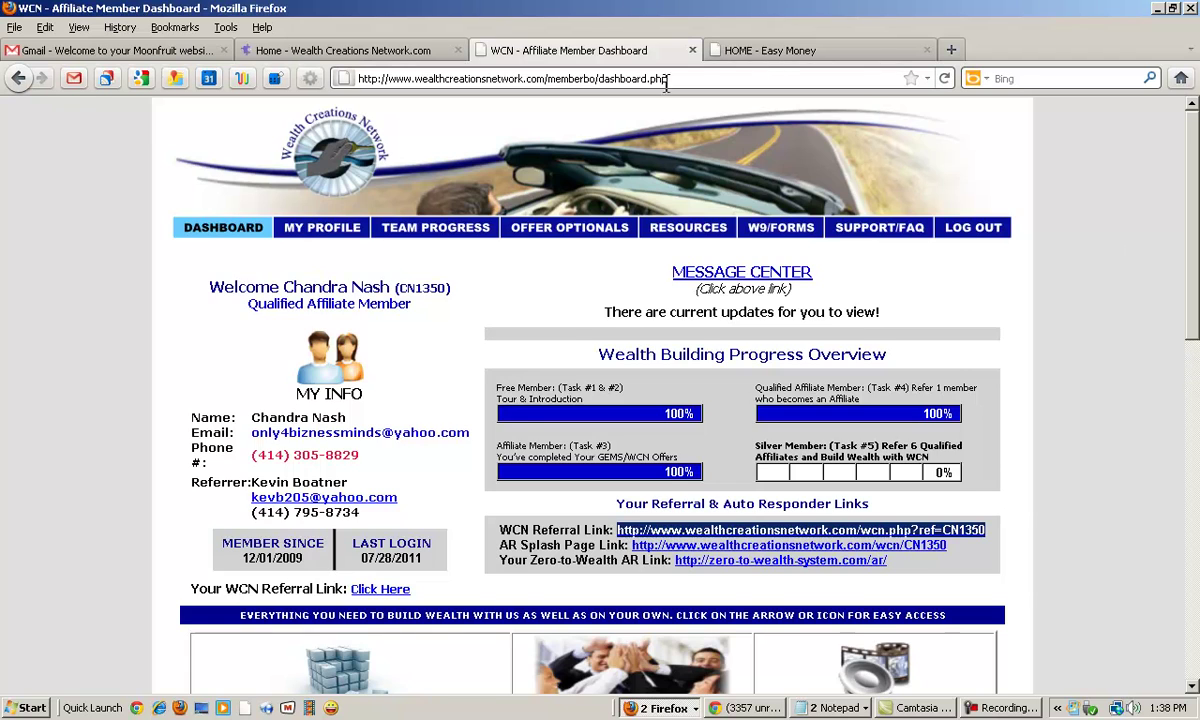
{"action": "left_click", "coordinate": [739, 50]}
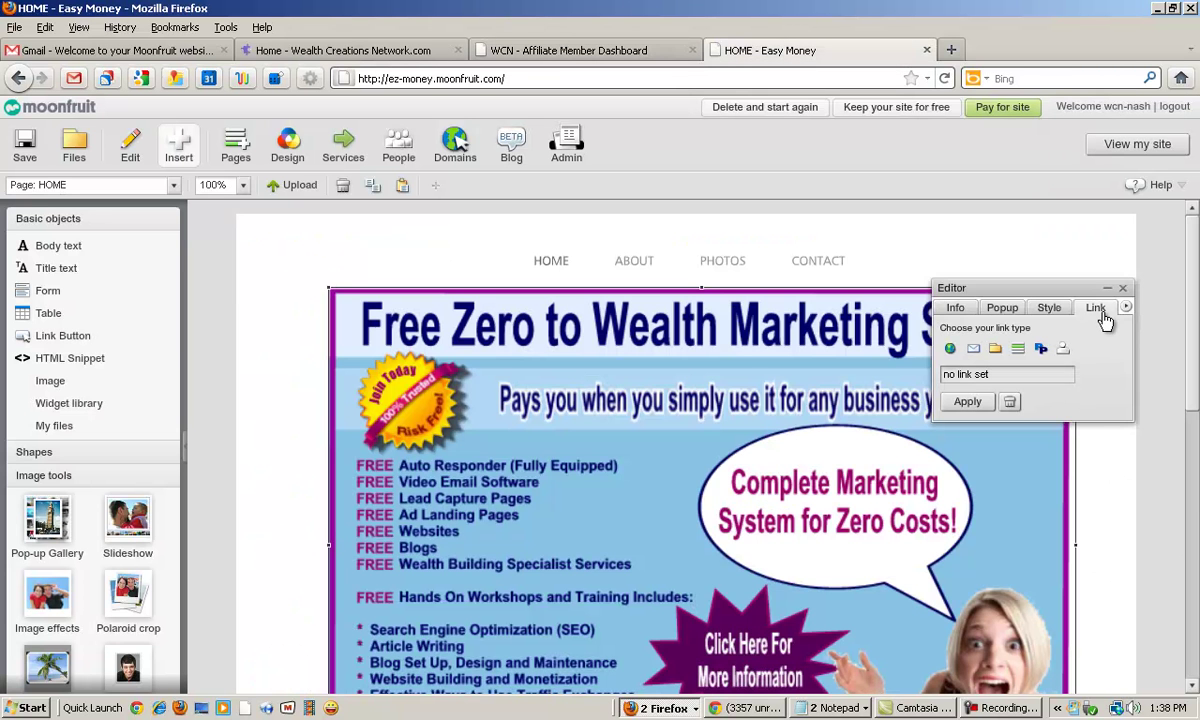
Link the splash image to the pasted referral URL as an external address
{"action": "left_click", "coordinate": [950, 350]}
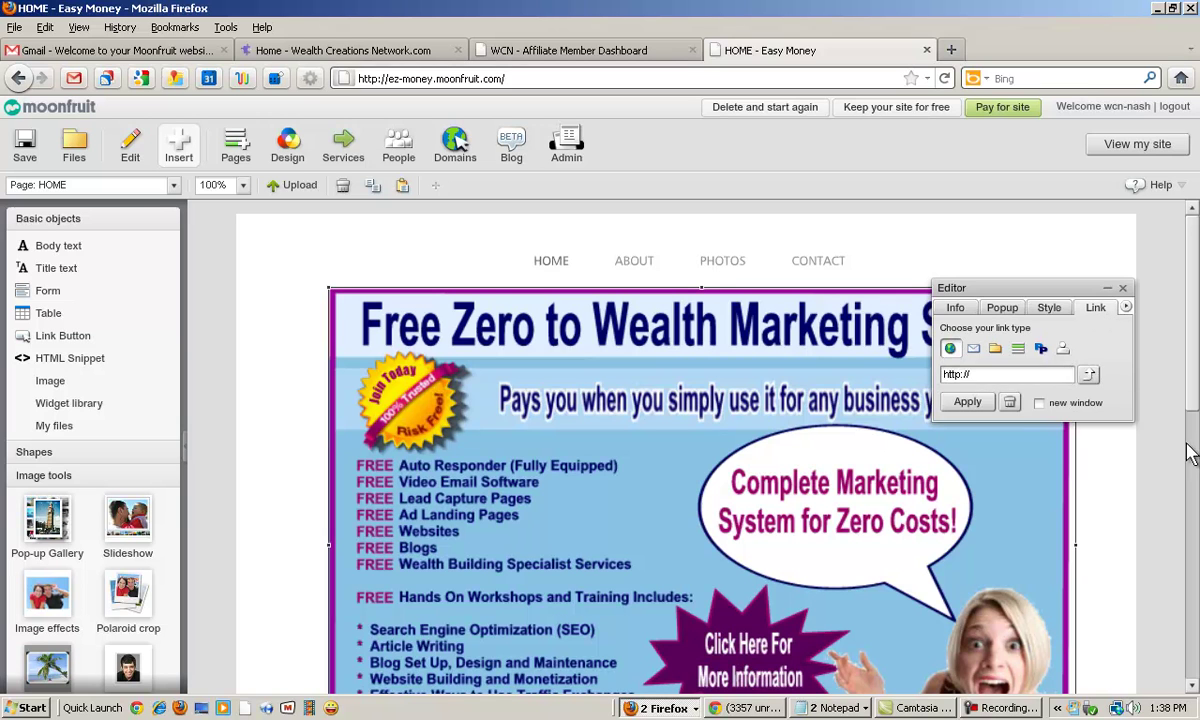
{"action": "double_click", "coordinate": [1000, 376]}
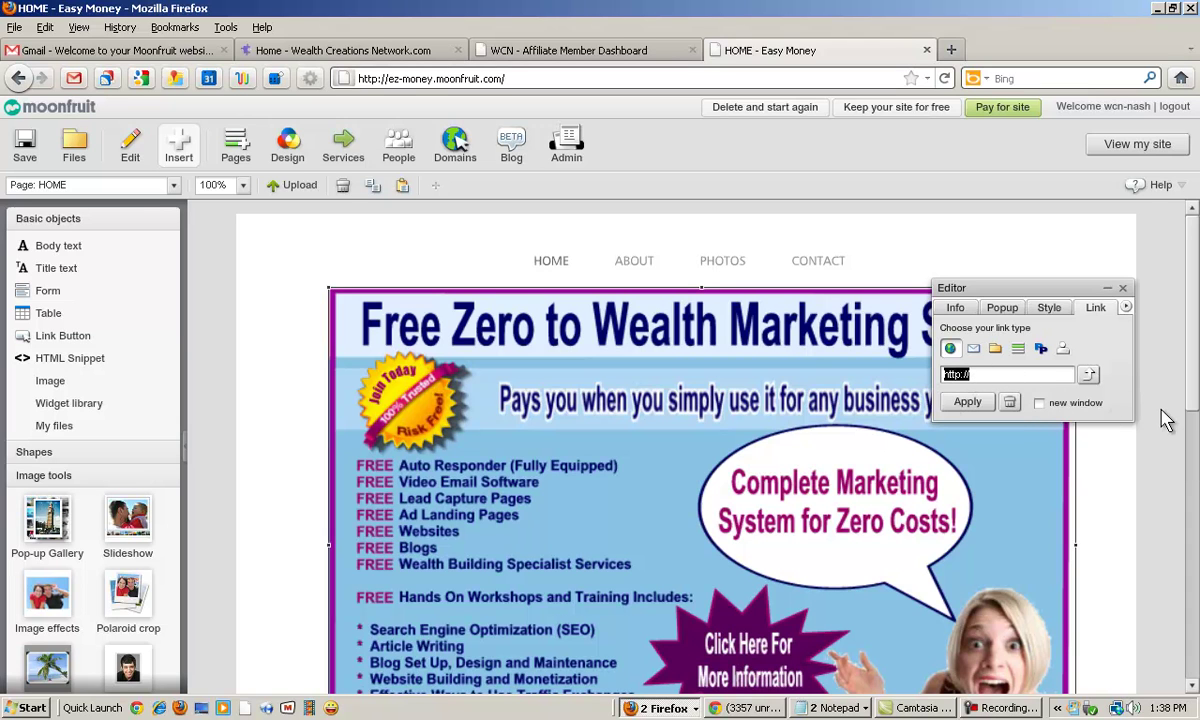
{"action": "key", "text": "ctrl+v"}
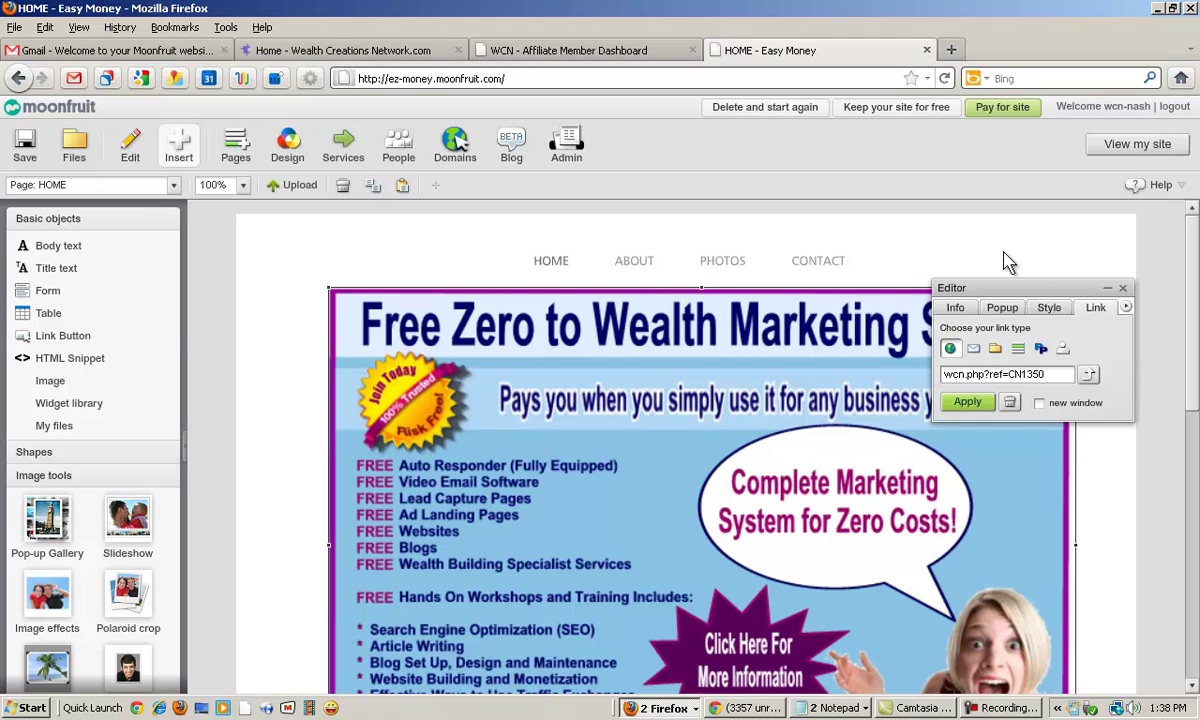
{"action": "left_click", "coordinate": [965, 406]}
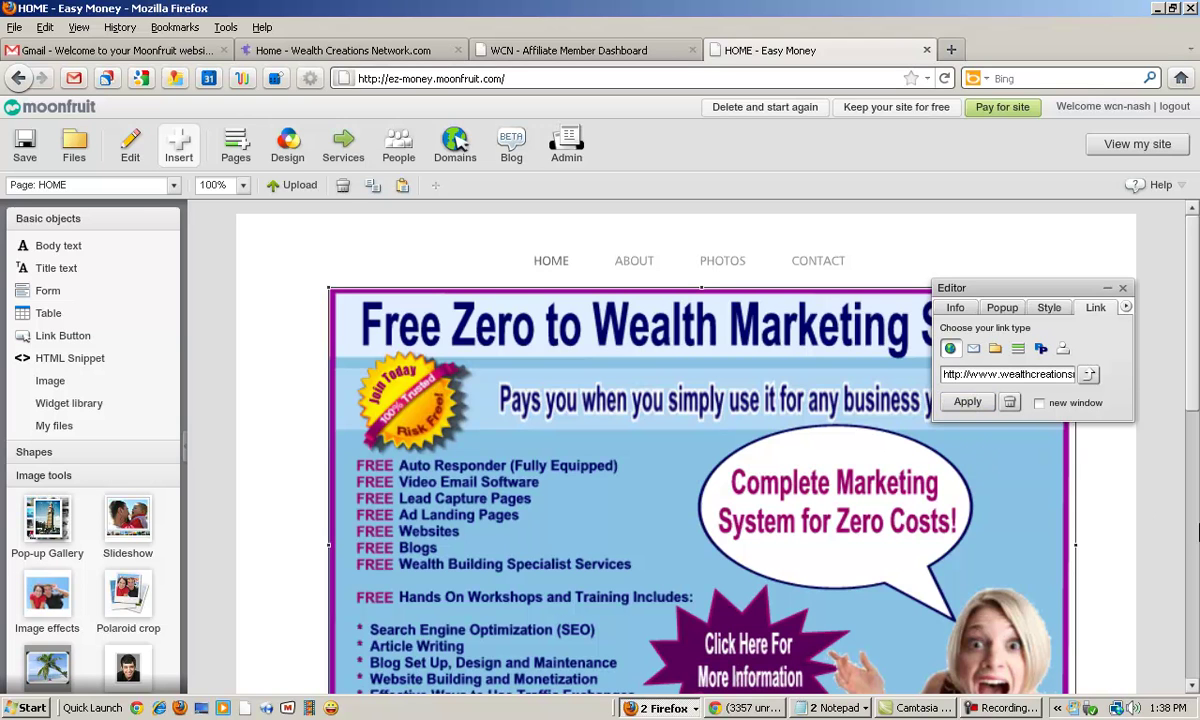
{"action": "left_click", "coordinate": [1074, 378]}
{"action": "left_click", "coordinate": [1090, 376]}
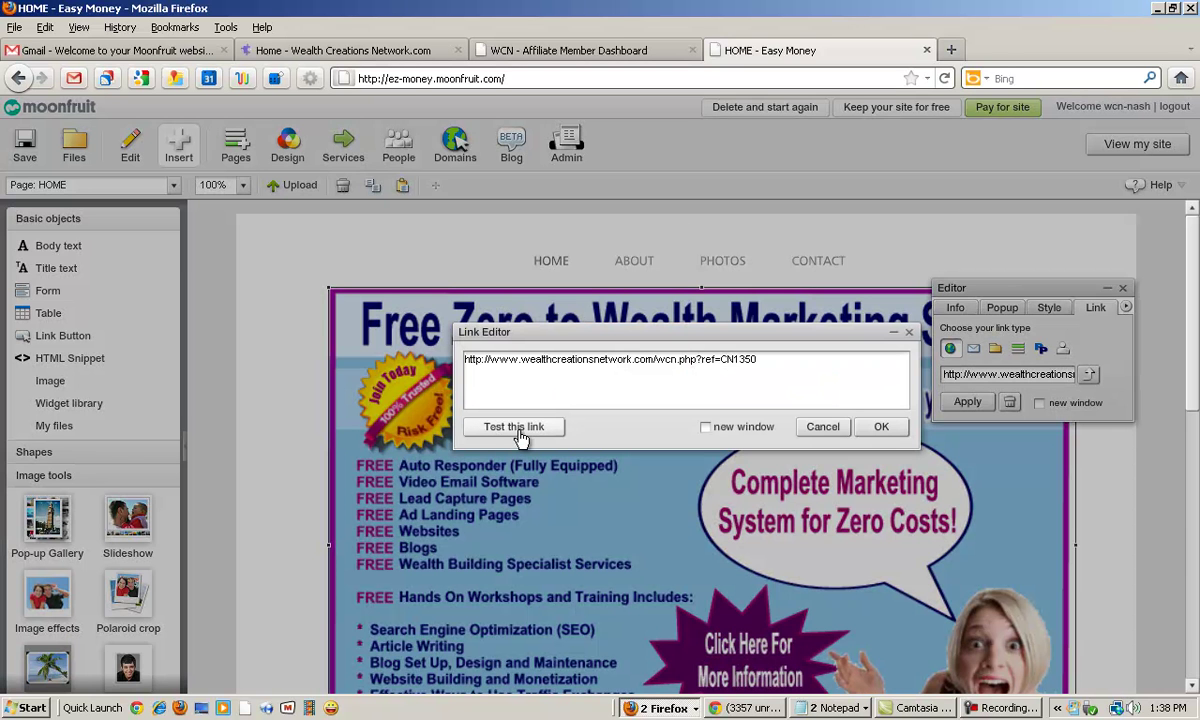
{"action": "left_click", "coordinate": [822, 428]}
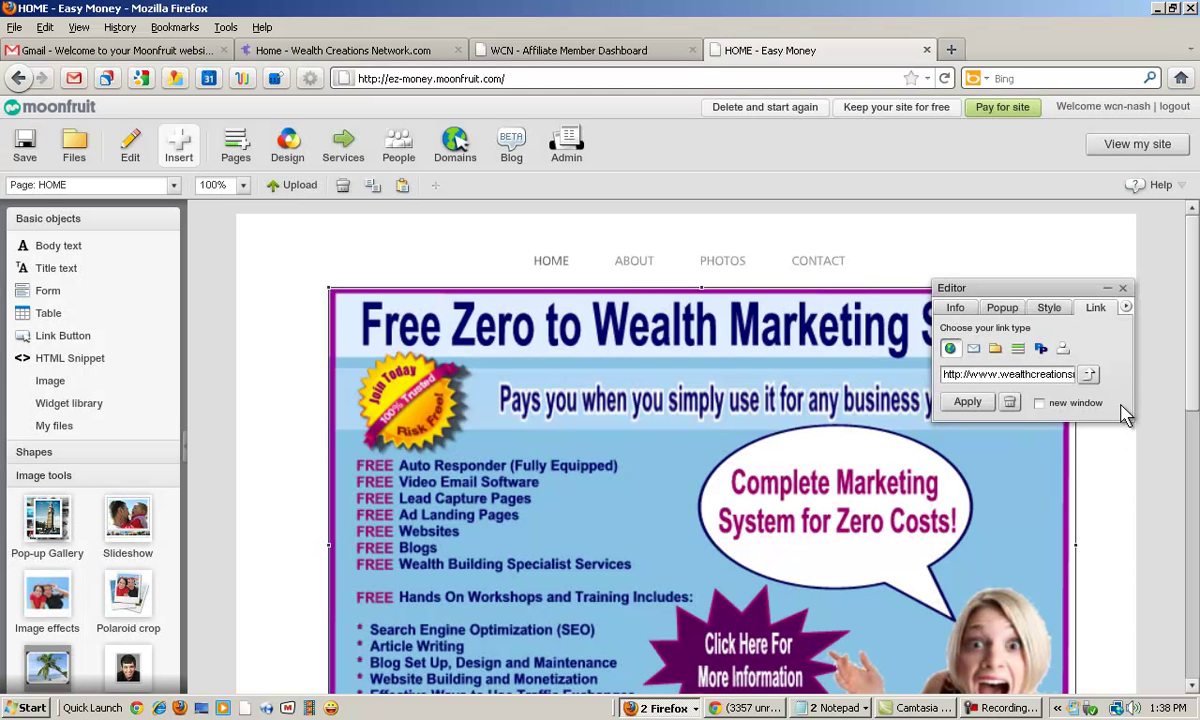
Make the link open in a new window, then test and confirm it
{"action": "left_click", "coordinate": [1040, 405]}
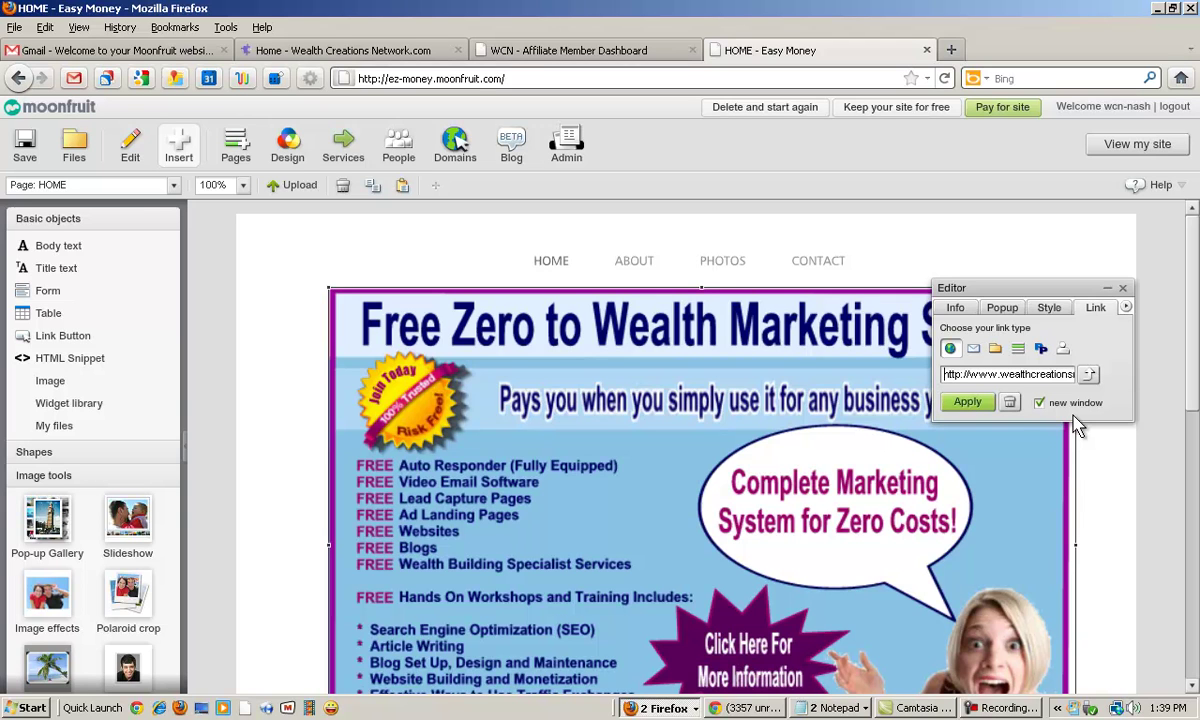
{"action": "left_click", "coordinate": [967, 402]}
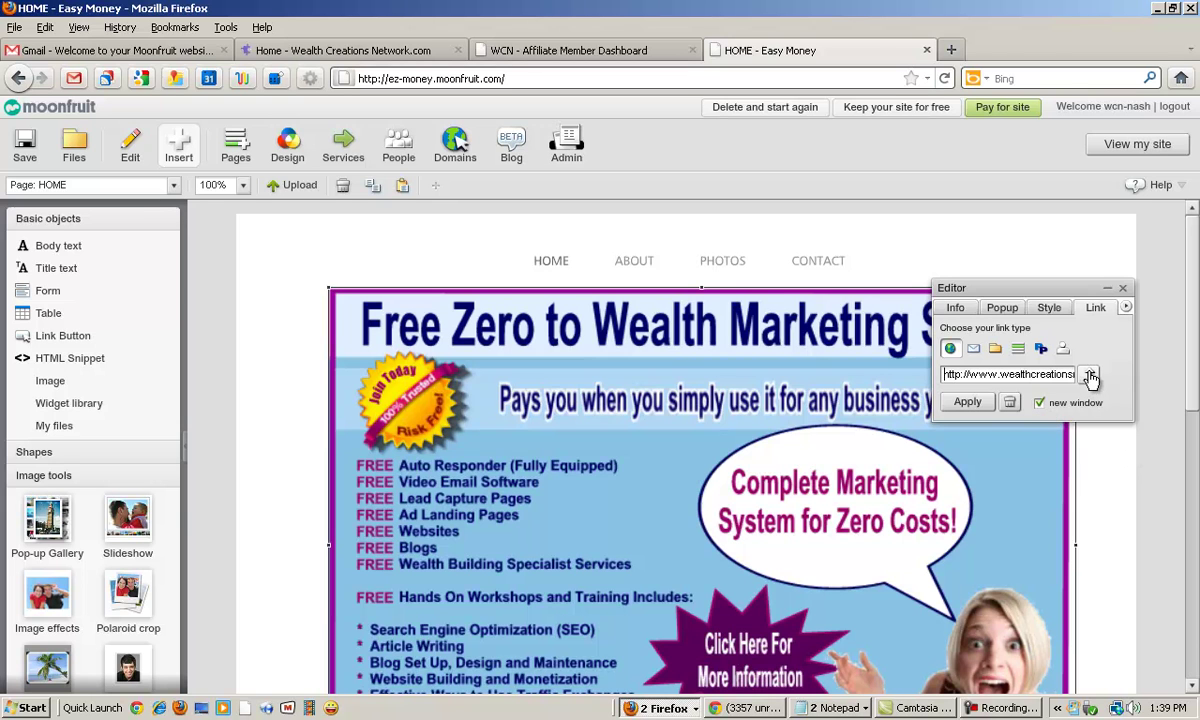
{"action": "left_click", "coordinate": [1020, 374]}
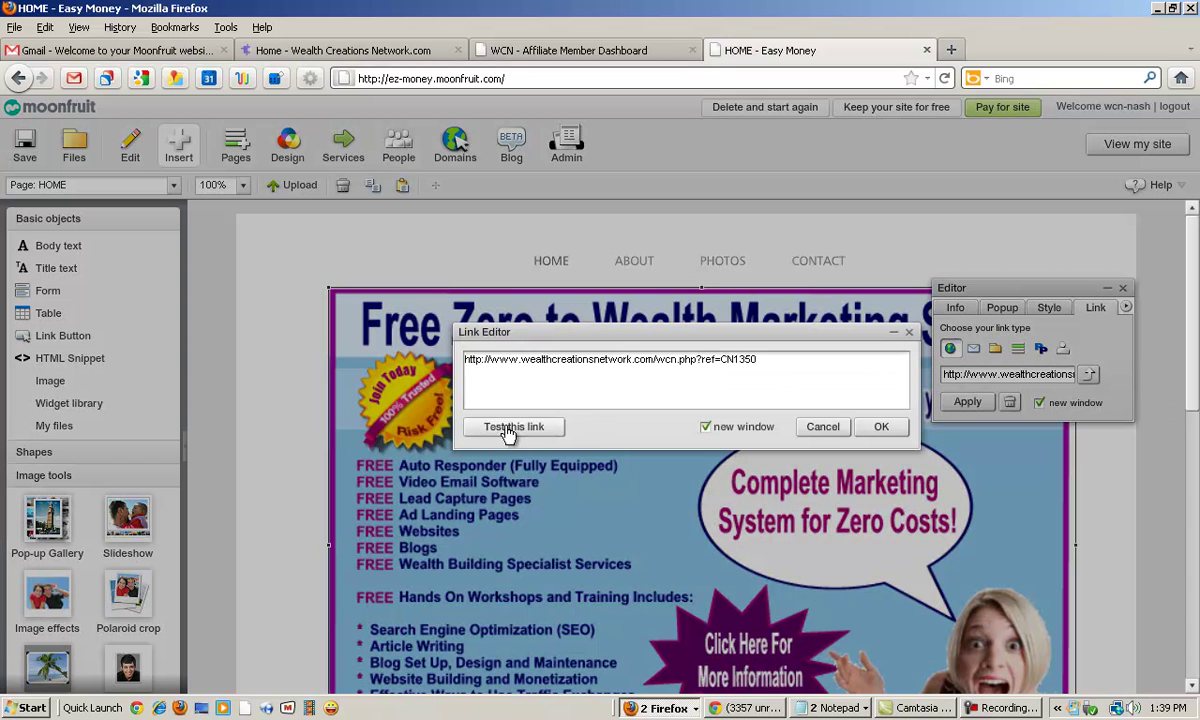
{"action": "left_click", "coordinate": [510, 430]}
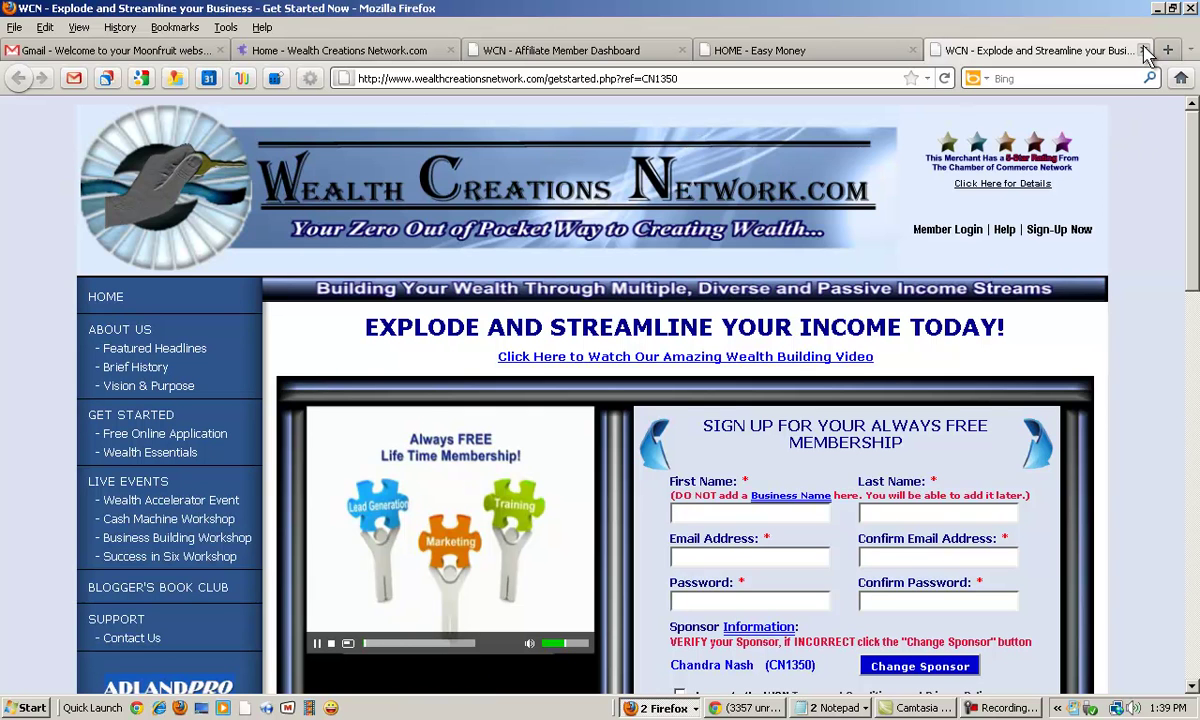
{"action": "left_click", "coordinate": [1145, 52]}
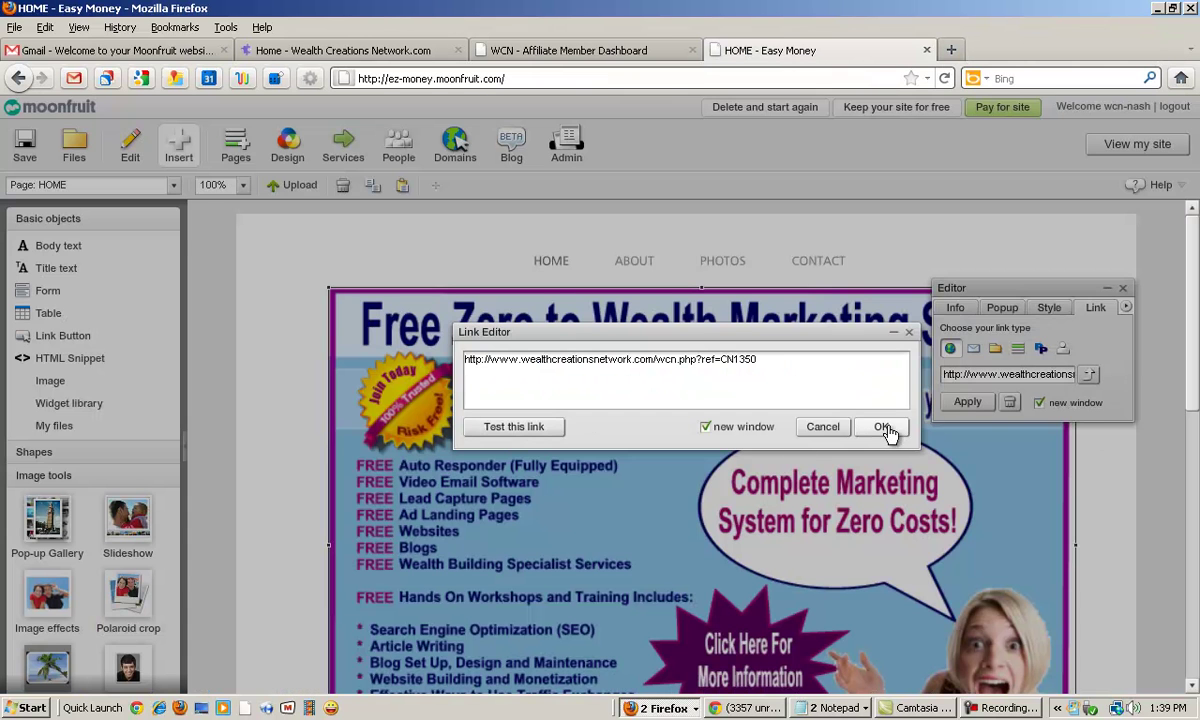
{"action": "left_click", "coordinate": [884, 428]}
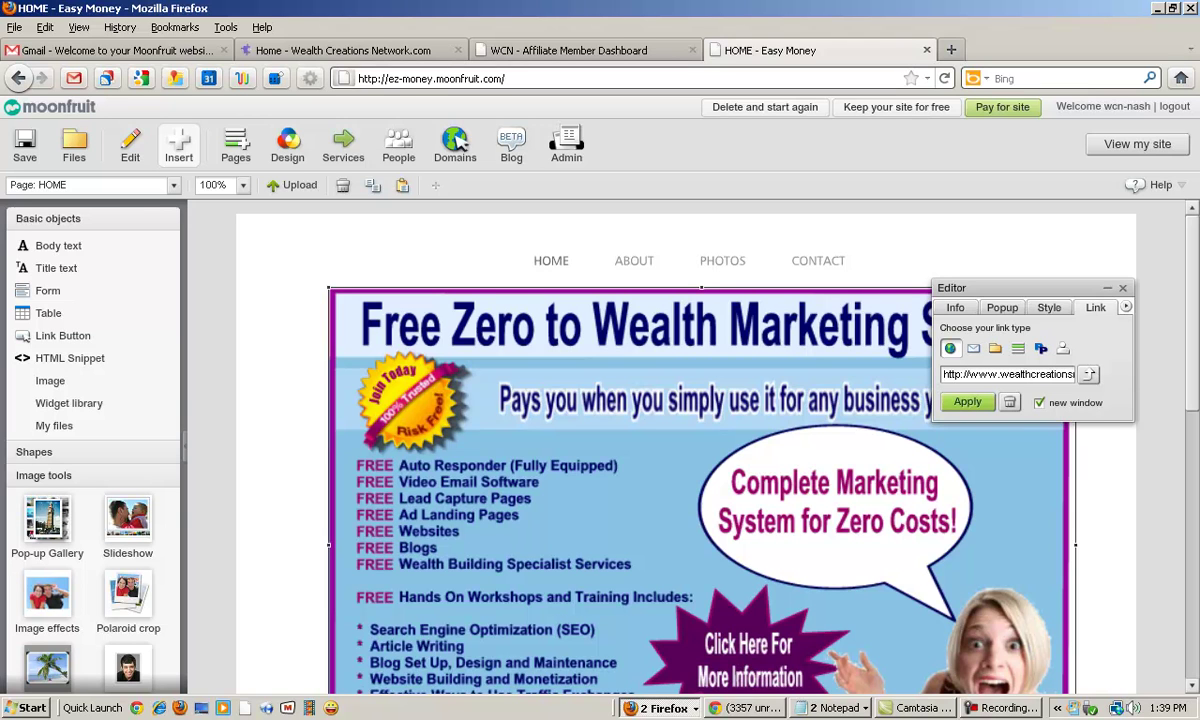
Collapse the Editor panel, move it aside, and show the Design dropdown options
{"action": "left_click", "coordinate": [1107, 290]}
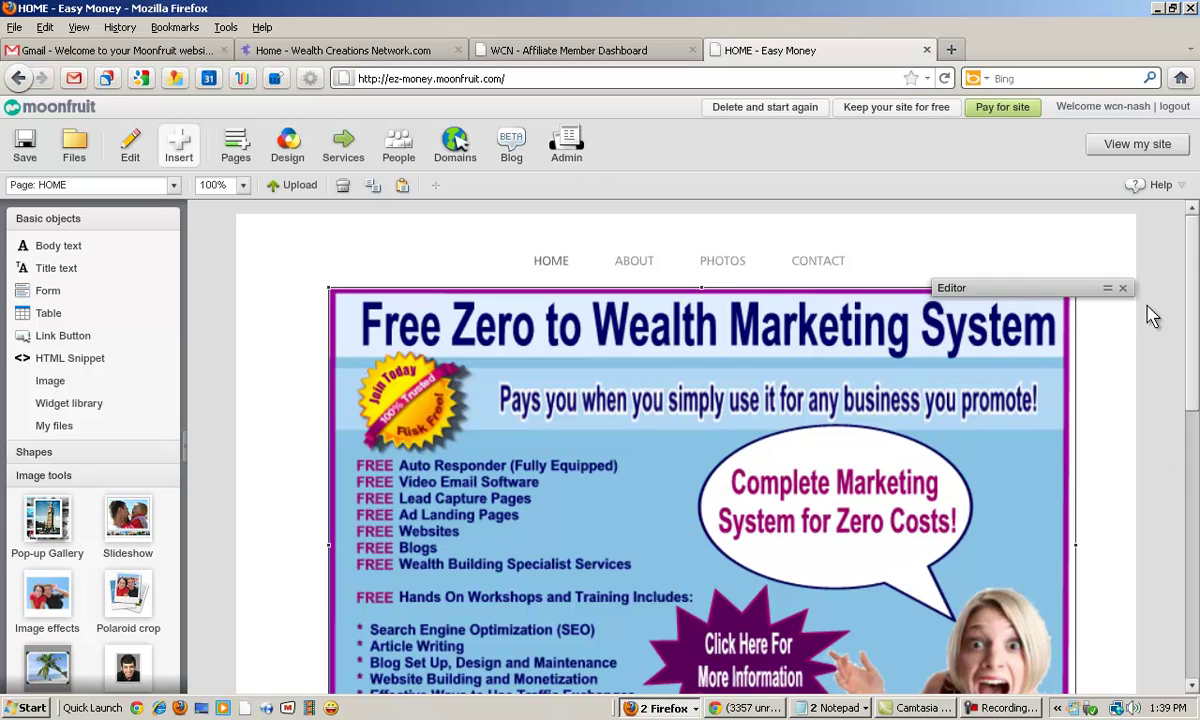
{"action": "left_click_drag", "start_coordinate": [1010, 285], "coordinate": [1006, 219]}
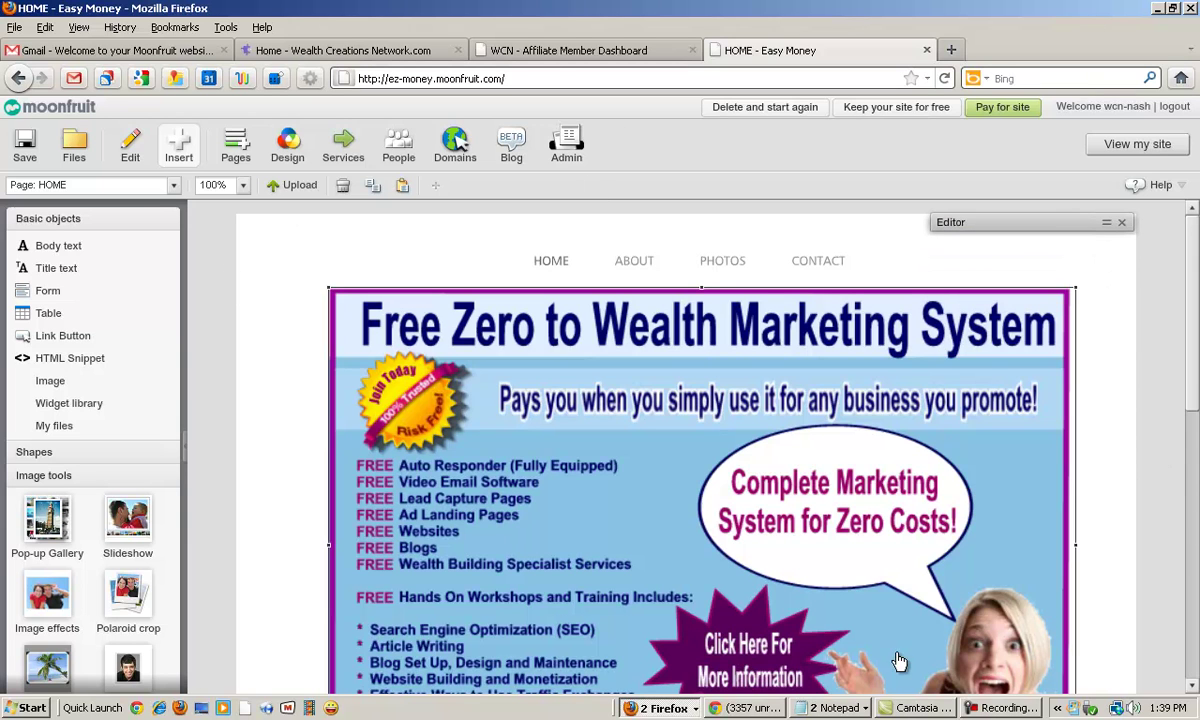
{"action": "scroll", "coordinate": [1180, 366], "scroll_direction": "down", "scroll_amount": 1}
{"action": "scroll", "coordinate": [1150, 360], "scroll_direction": "up", "scroll_amount": 1}
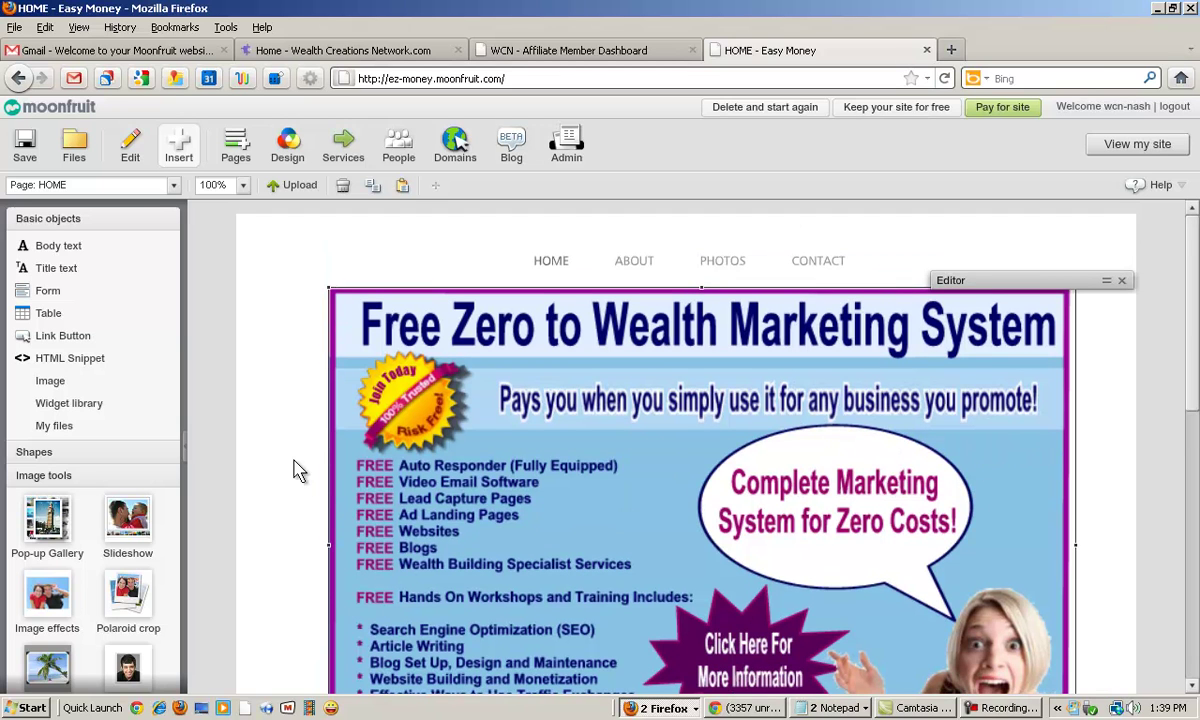
{"action": "left_click", "coordinate": [287, 155]}
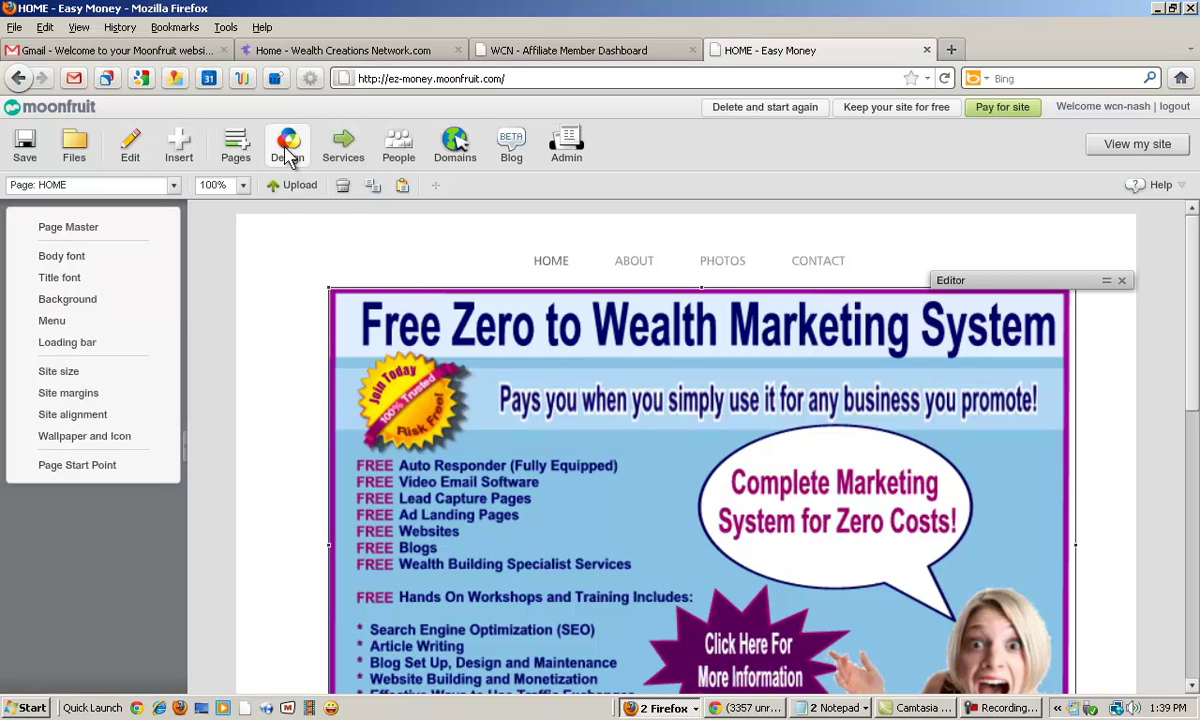